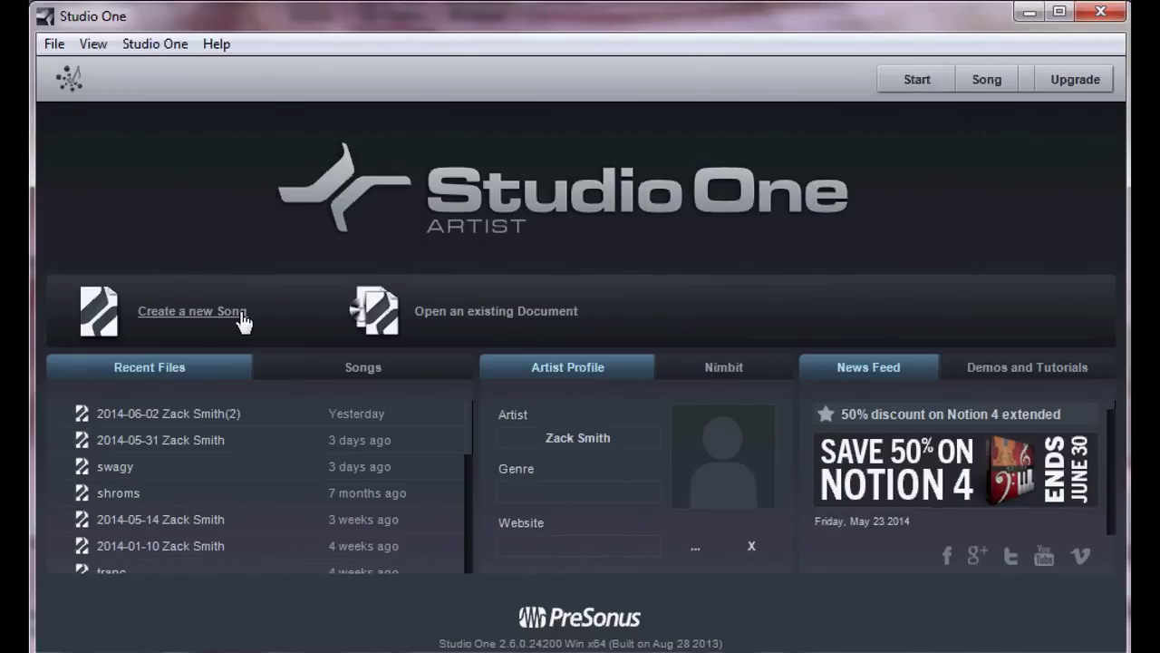
Create a new song using the Empty Song style with the default settings
left_click(241, 314)
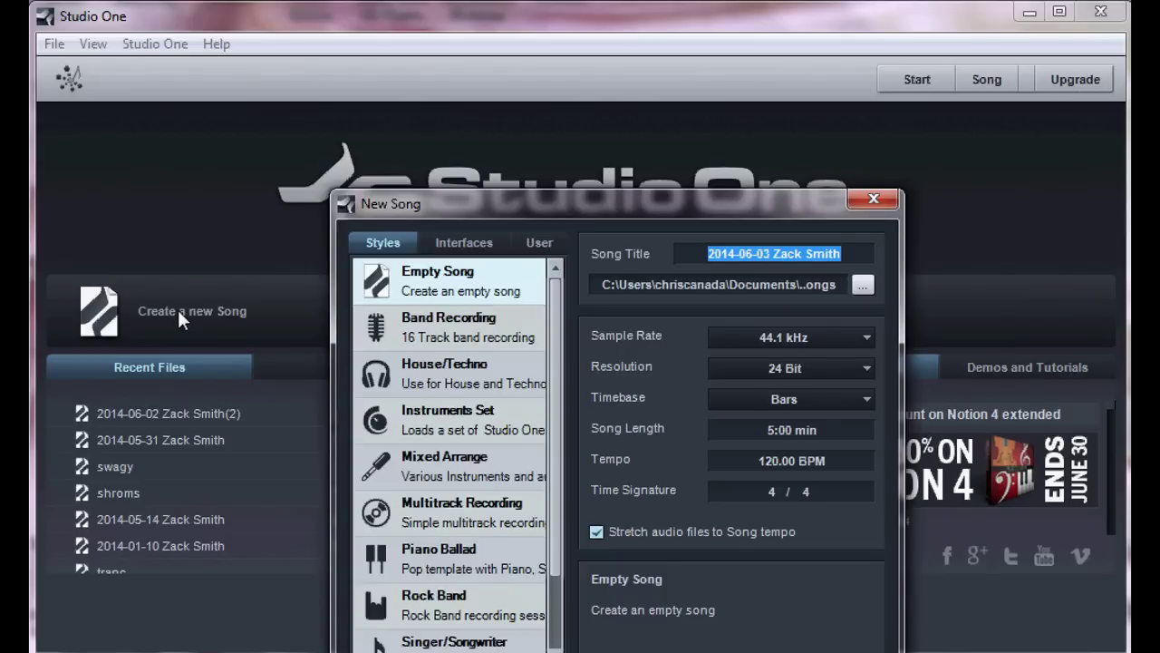
left_click(470, 272)
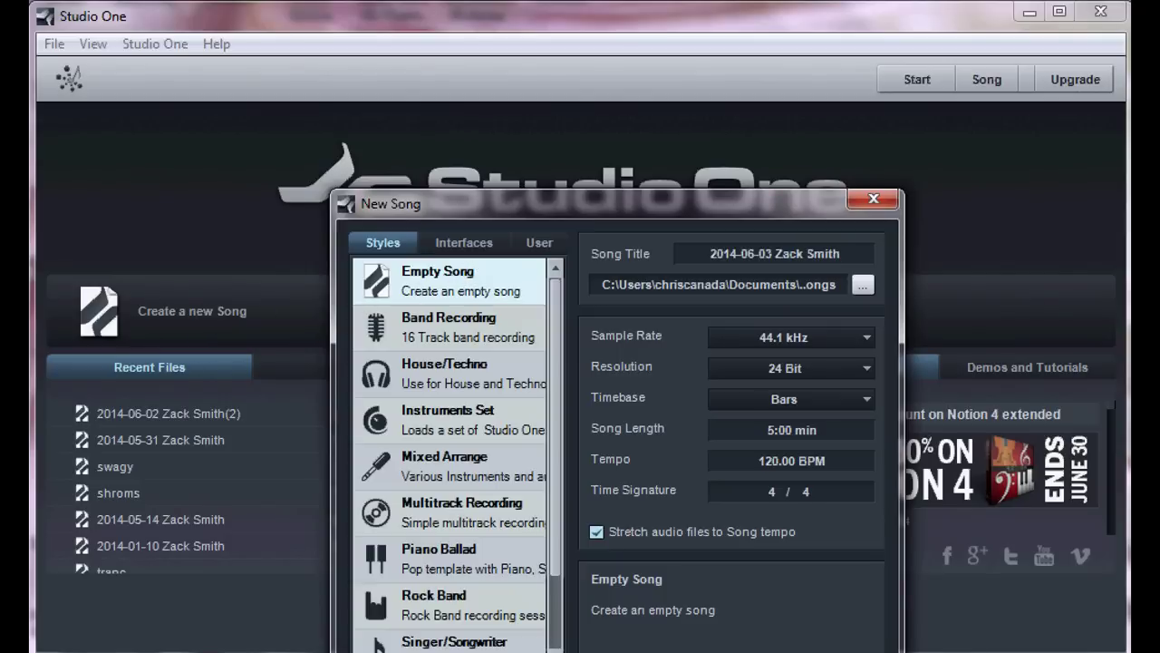
key("Return")
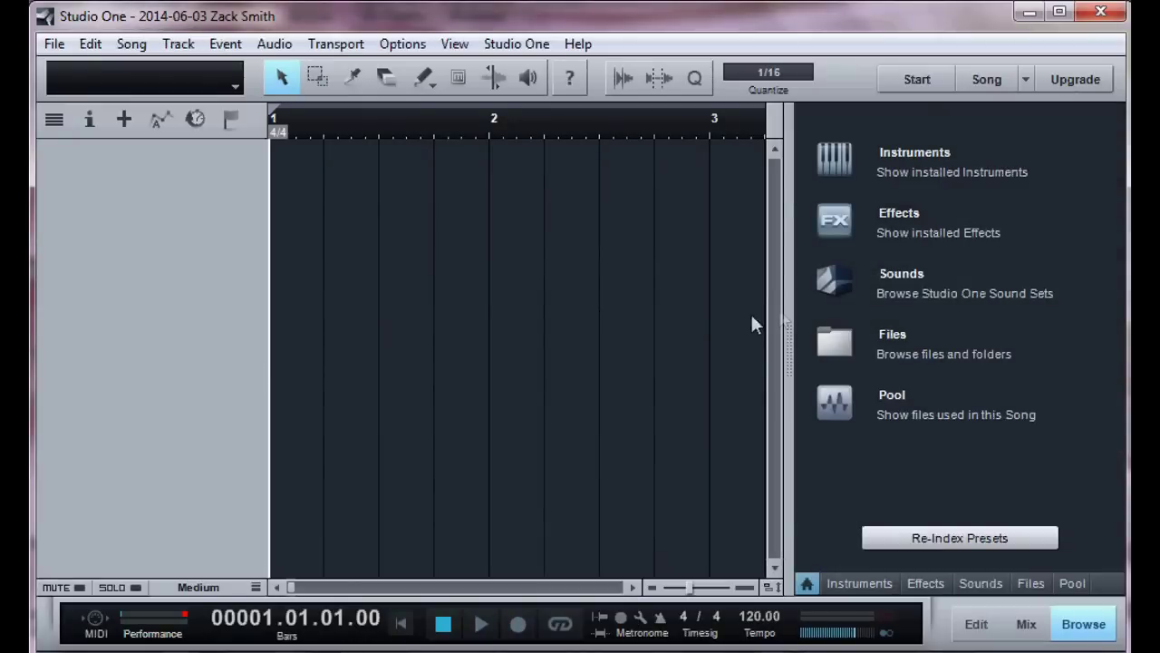
Show the installed instruments in the browser and list the sounds under Presence
left_click(911, 174)
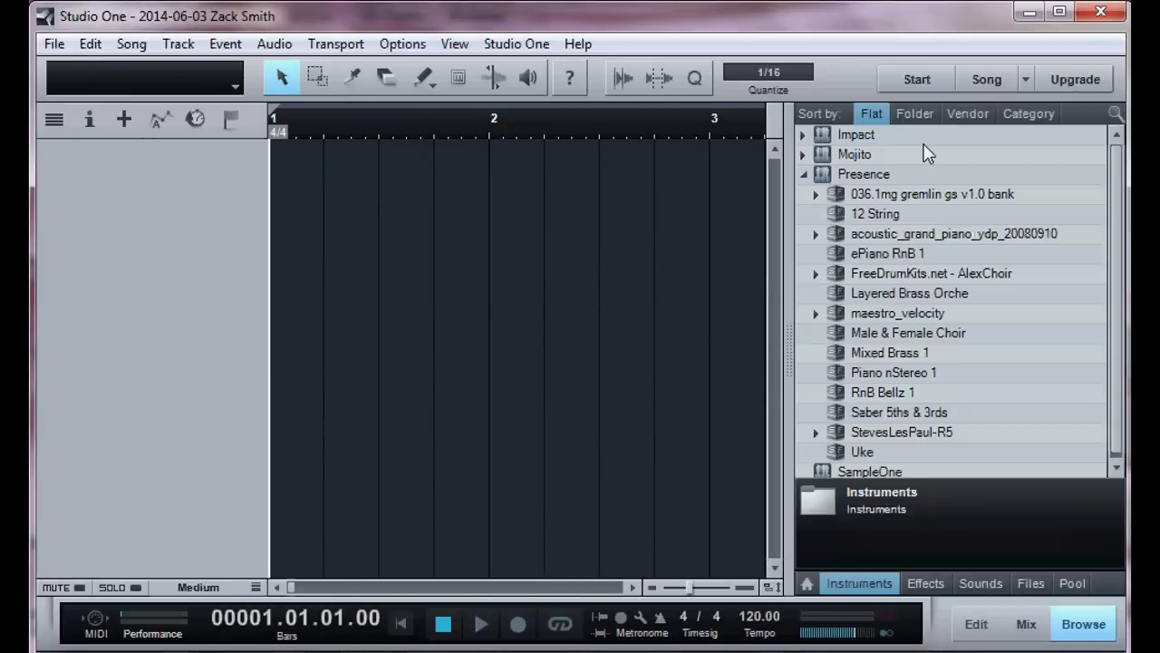
left_click(803, 174)
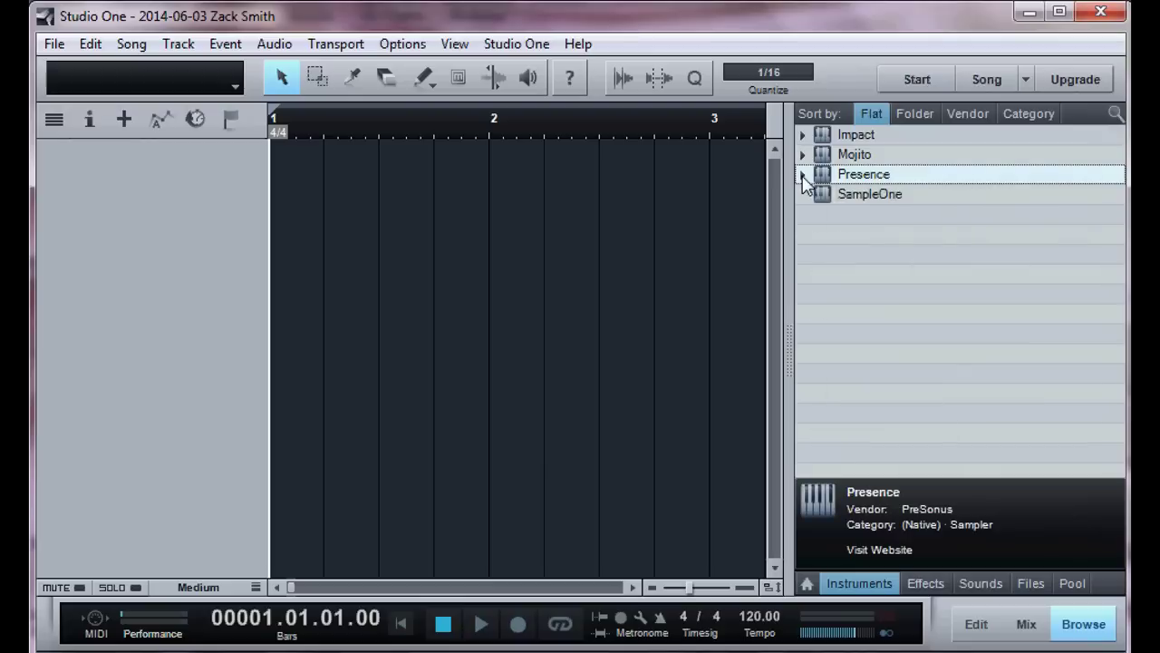
double_click(845, 176)
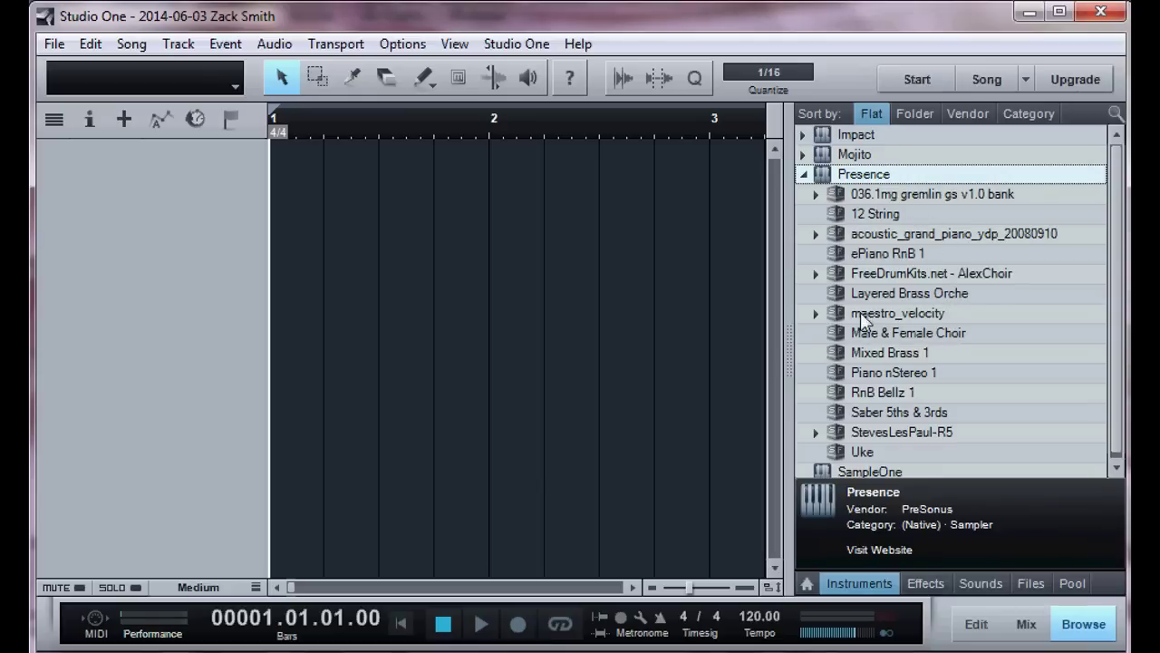
Create an instrument track from the Layered Brass Orche sound and audition a few notes on the Presence keyboard
left_click_drag(912, 292, 548, 330)
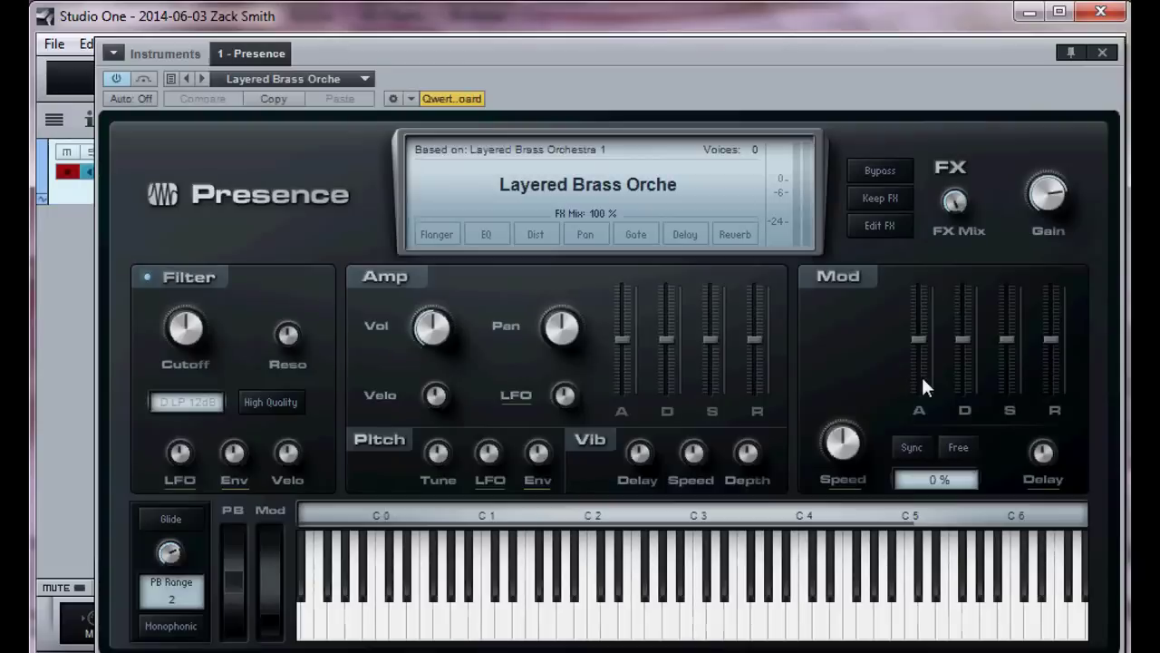
left_click(814, 605)
left_click(760, 616)
left_click(692, 620)
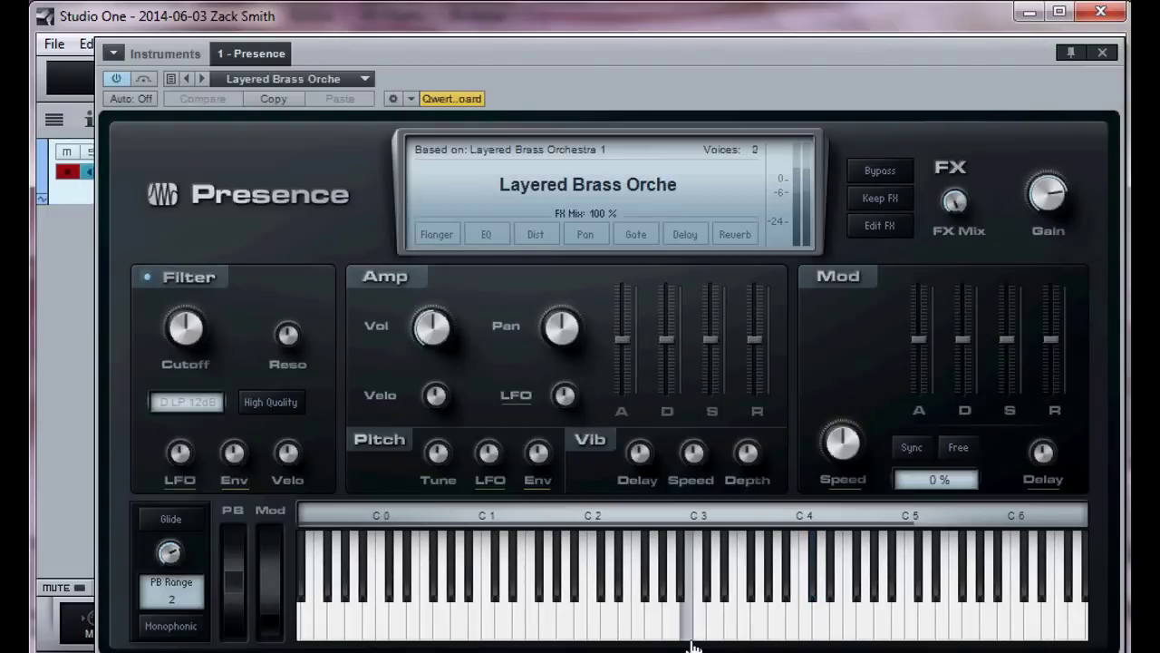
left_click(626, 620)
left_click(570, 617)
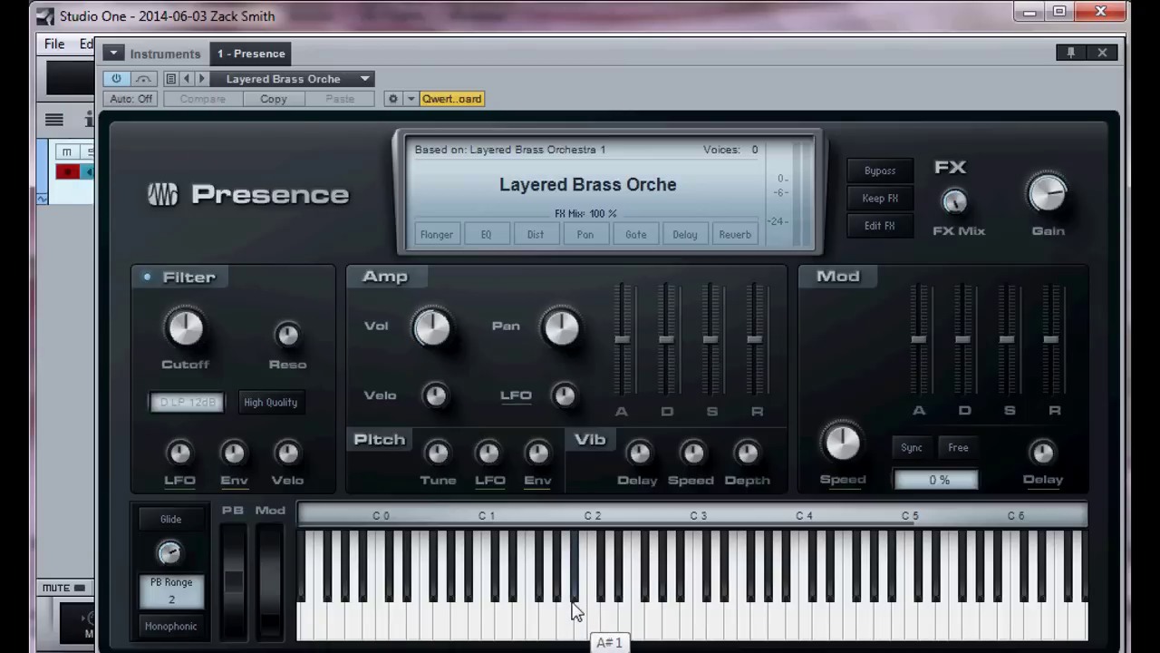
left_click(1103, 53)
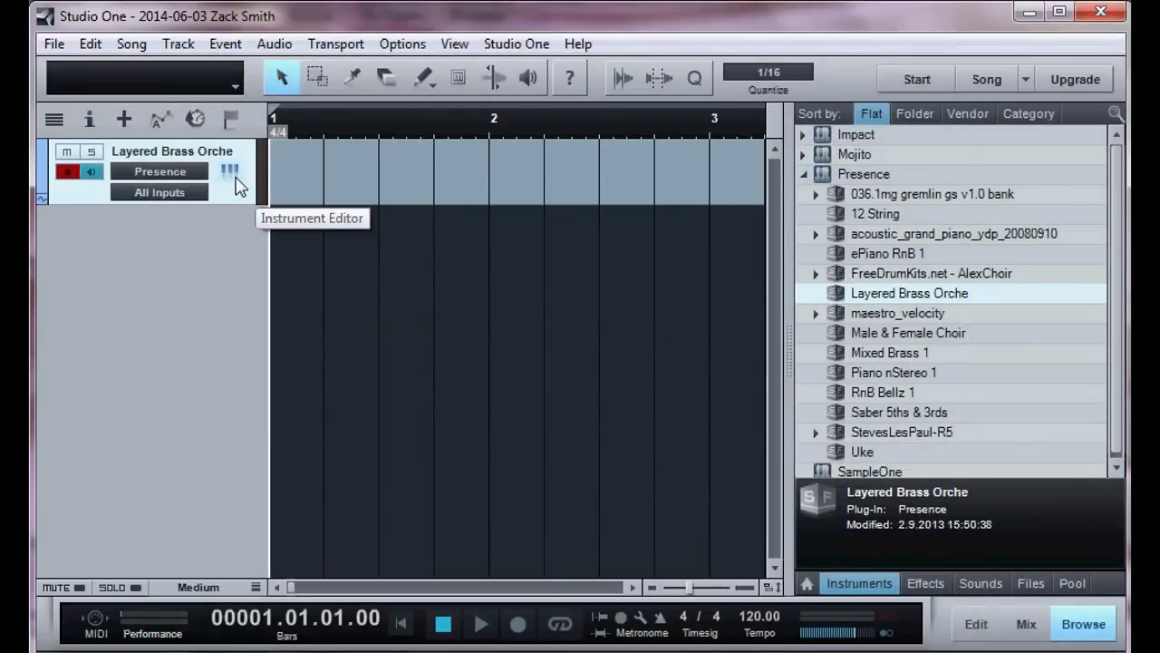
Remove the Layered Brass Orche track from the arrangement
right_click(235, 178)
left_click(350, 265)
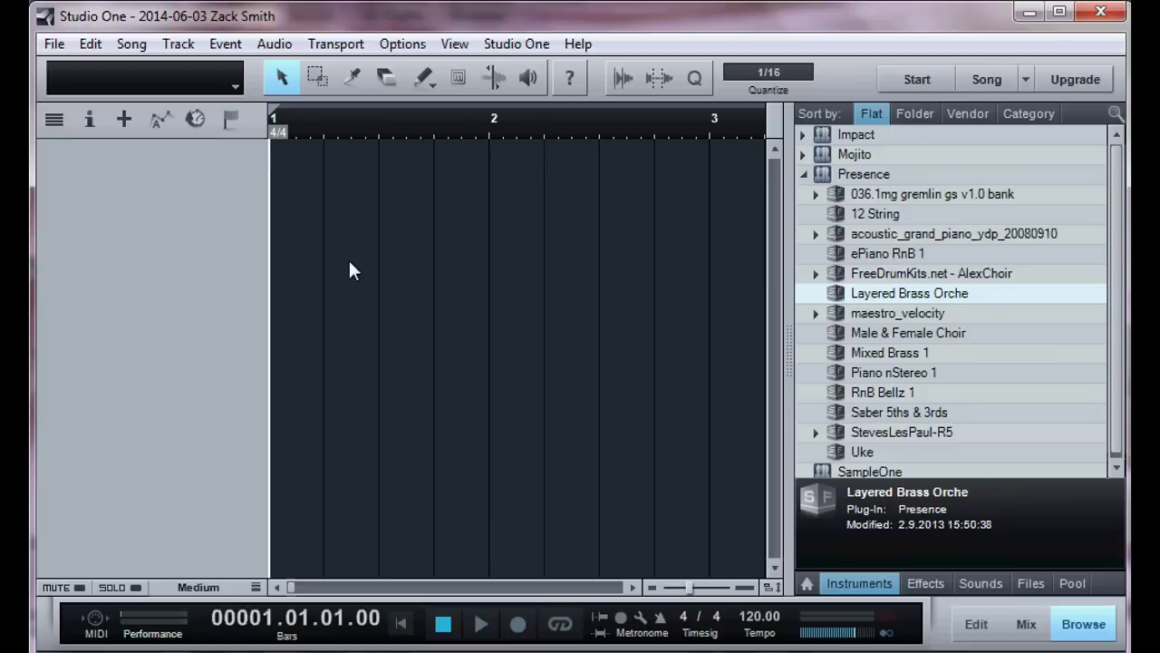
Collapse the Presence sound list and create an instrument track from the plain Presence instrument
double_click(861, 175)
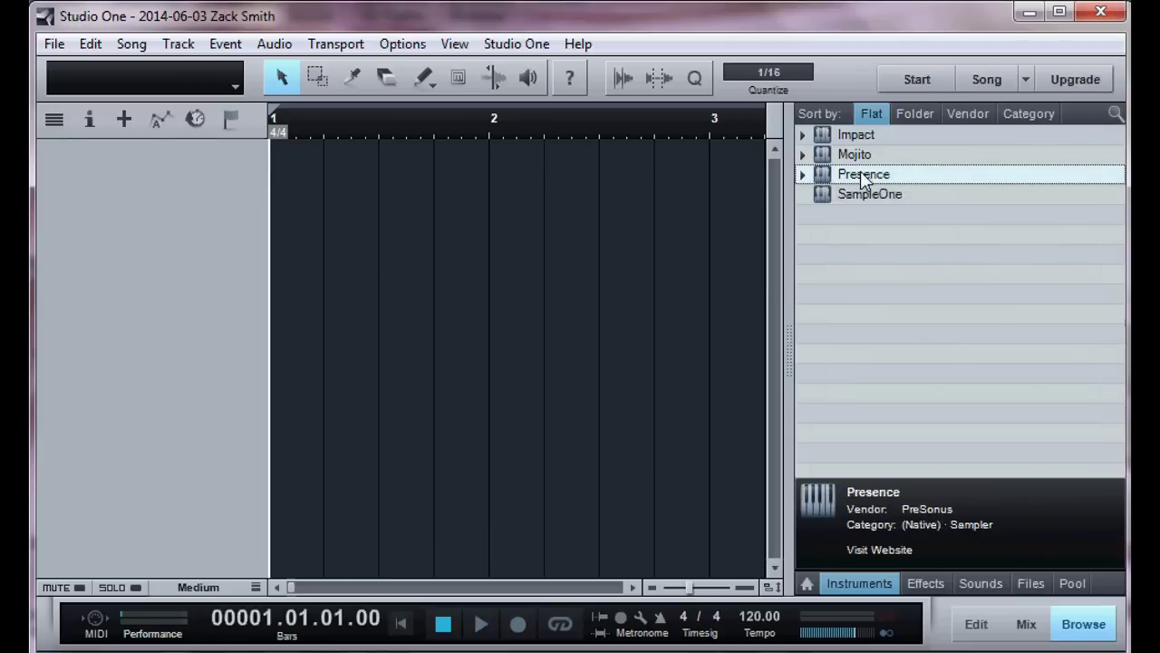
left_click_drag(861, 179, 519, 207)
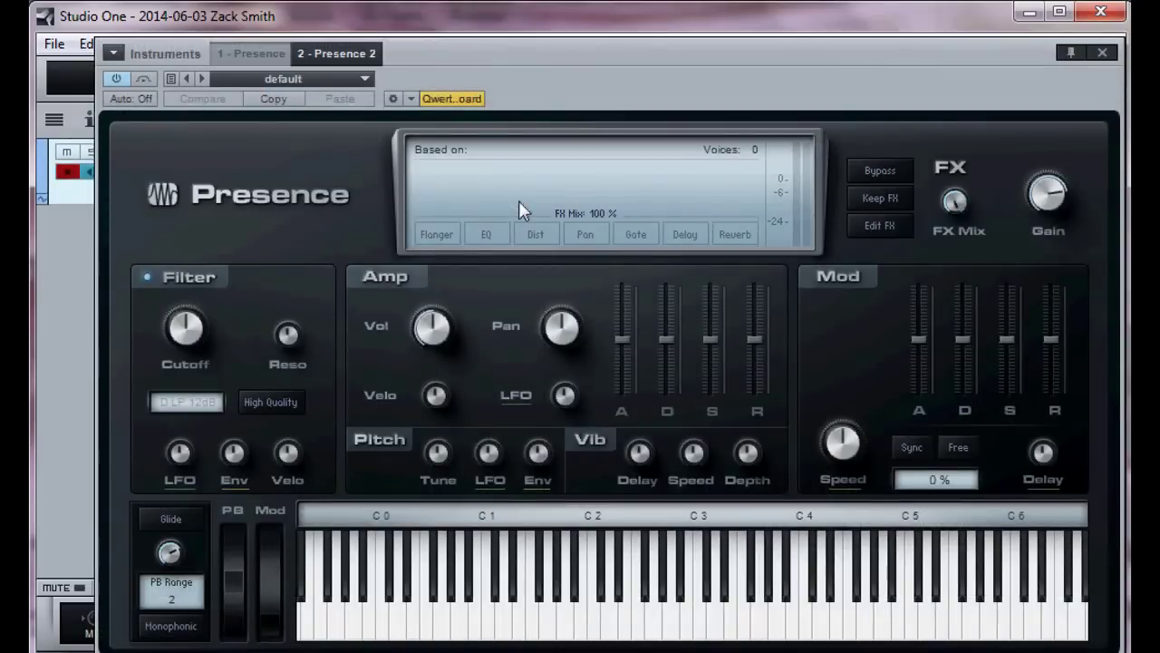
Test various notes on the keyboard of the default Presence instrument and close its window
left_click(622, 616)
left_click(888, 616)
left_click(735, 616)
left_click(594, 616)
left_click(777, 617)
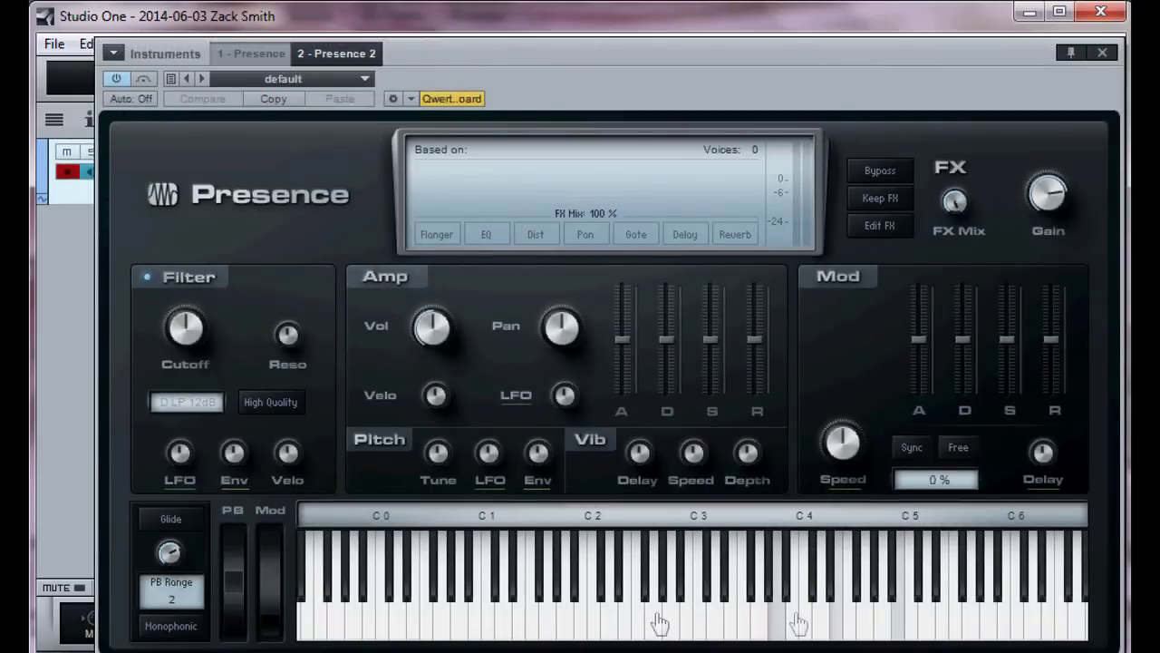
left_click(670, 617)
left_click(957, 617)
left_click(594, 617)
left_click(805, 617)
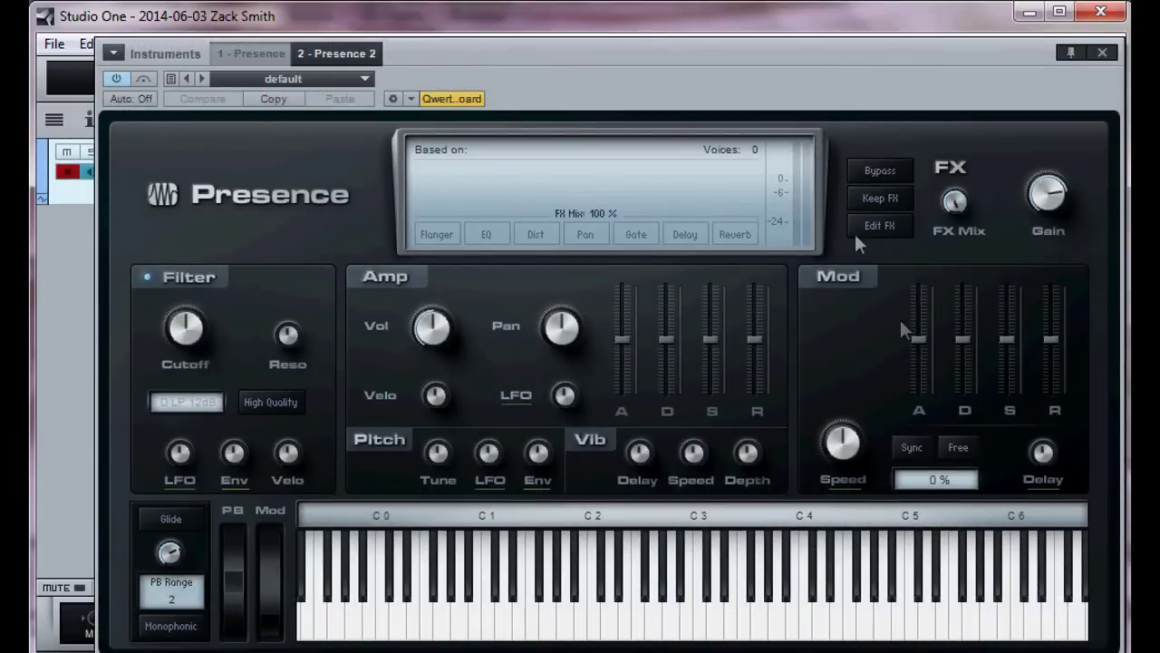
left_click(1102, 54)
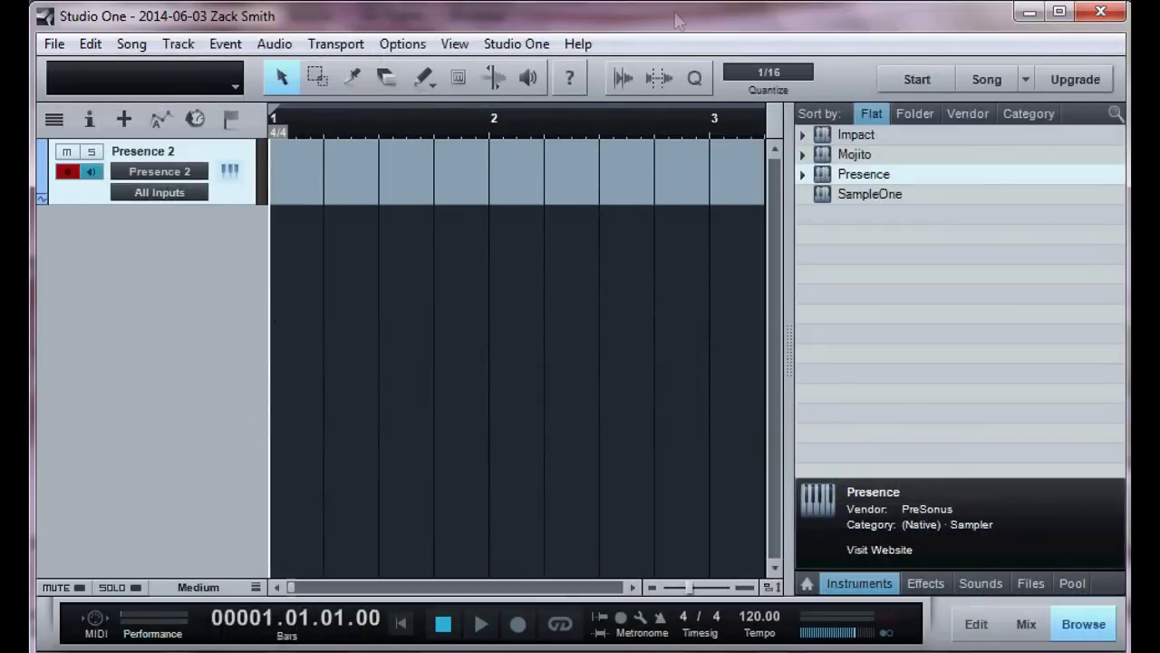
Draw an instrument part about five beats long from bar 1 on the Presence 2 track with the Paint tool
left_click(423, 77)
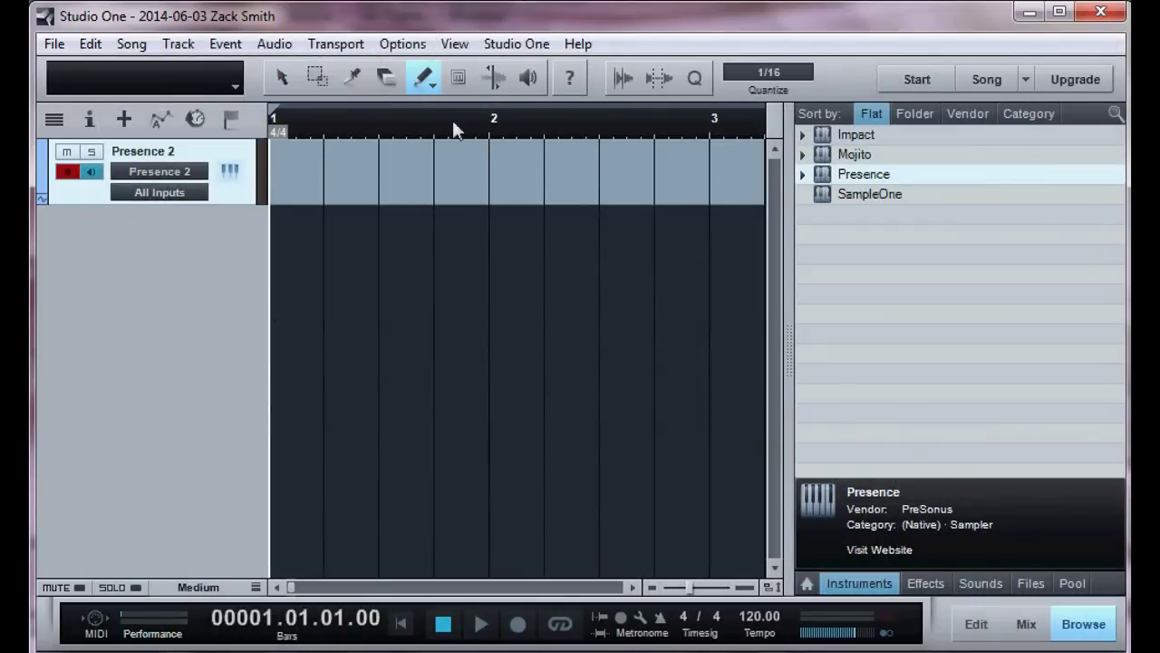
left_click_drag(543, 151, 272, 151)
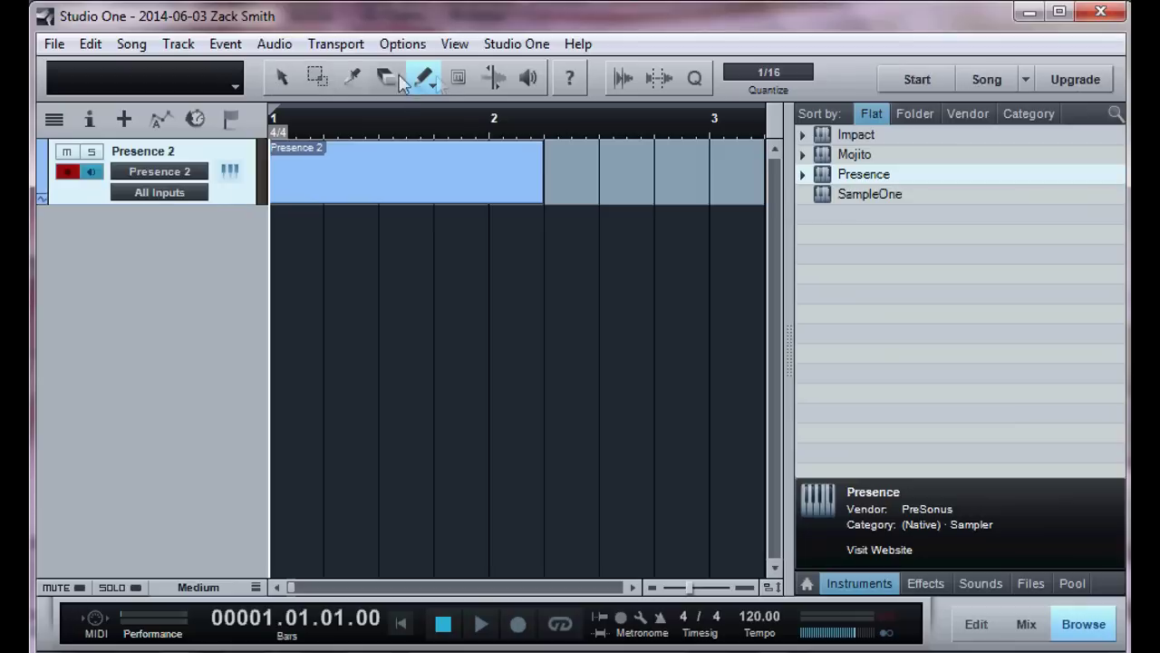
left_click(282, 77)
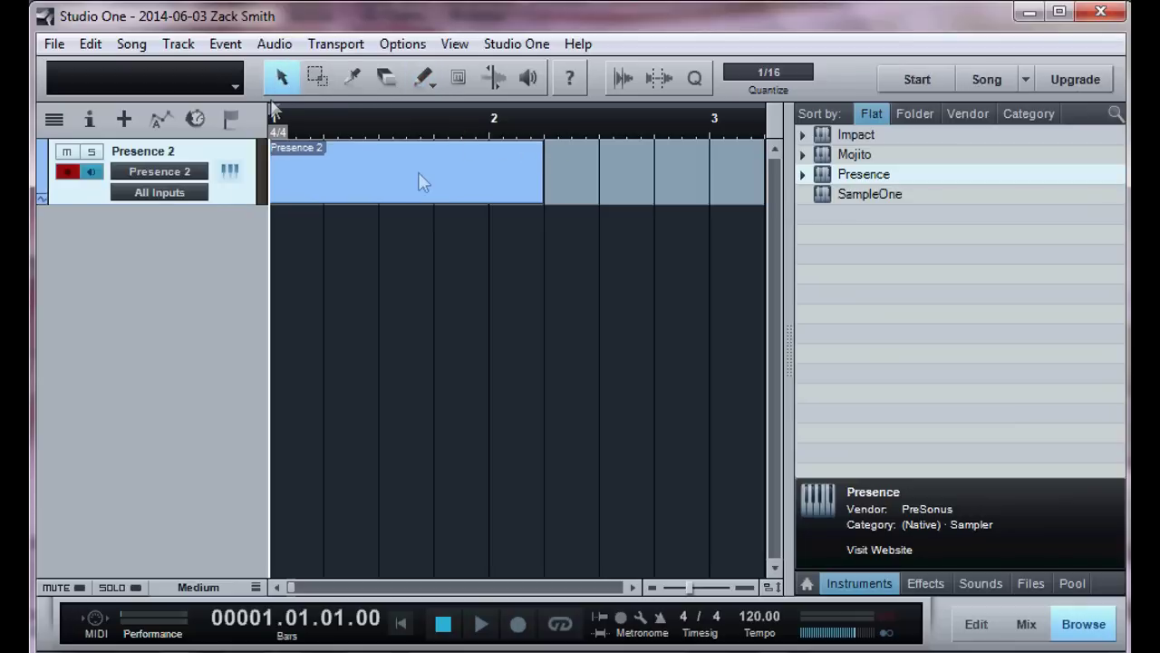
View the new Presence 2 part in the note editor and close the editor
double_click(424, 181)
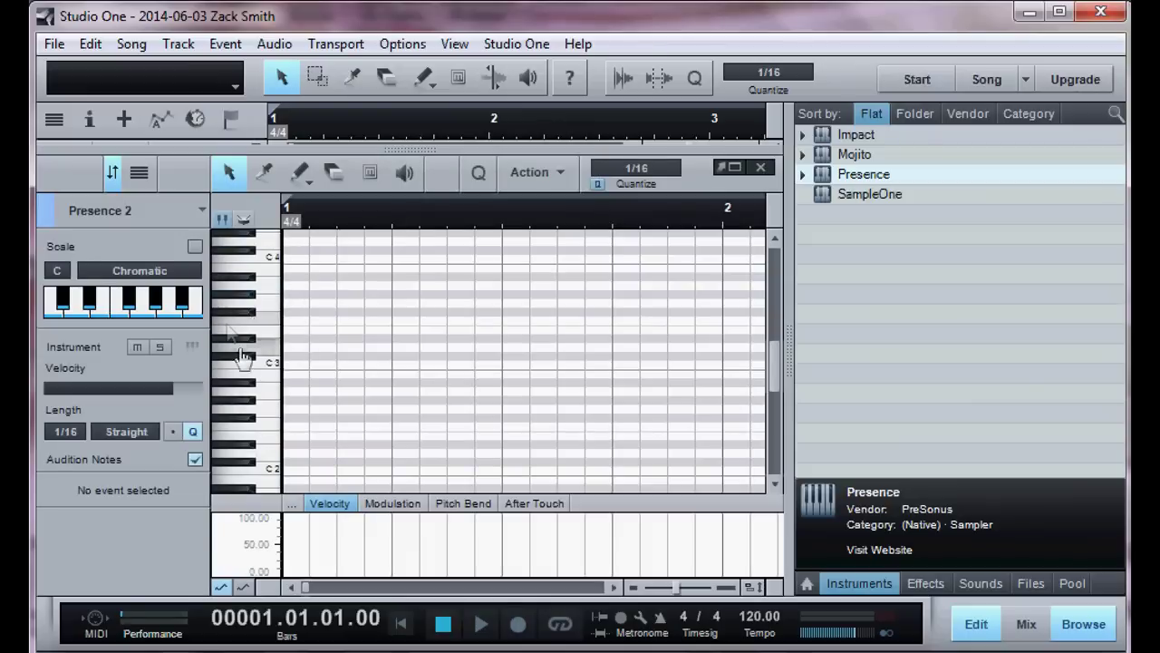
left_click(763, 172)
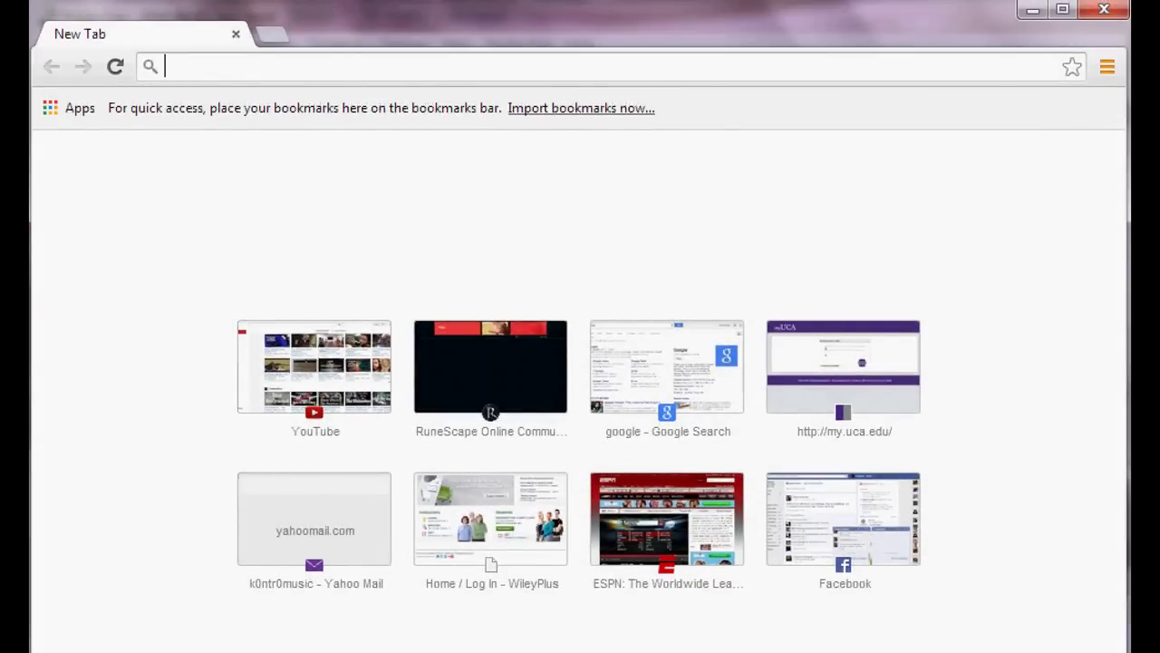
Switch to the Chrome browser and open the suggested Google search page for "google"
left_click_drag(573, 652, 572, 640)
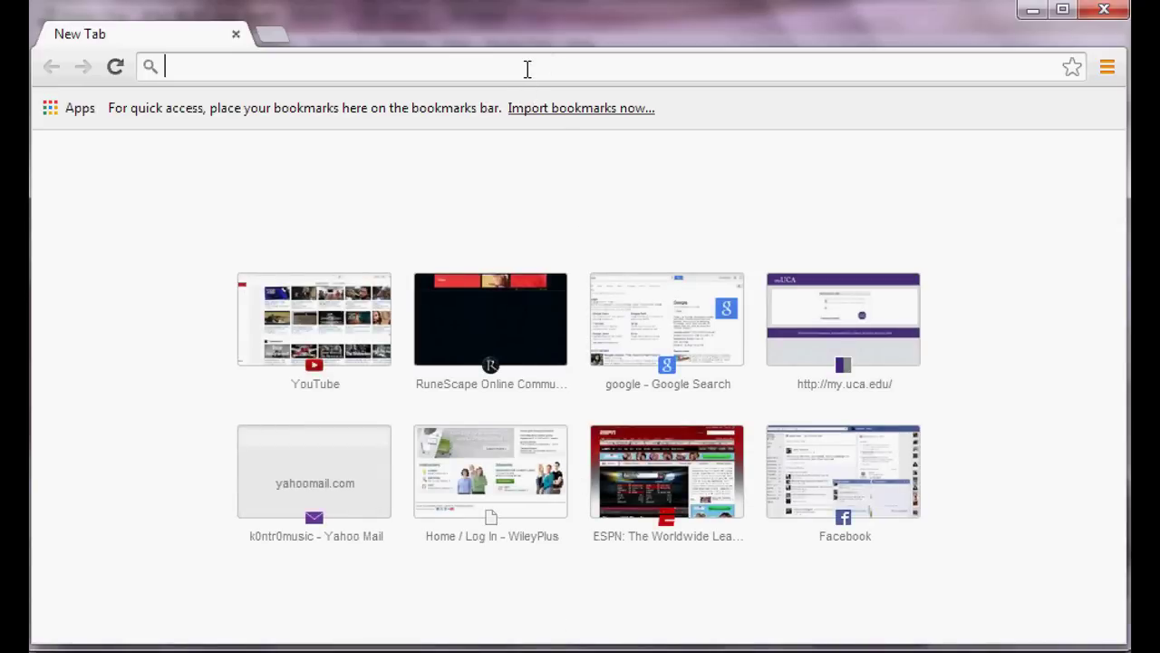
type("g")
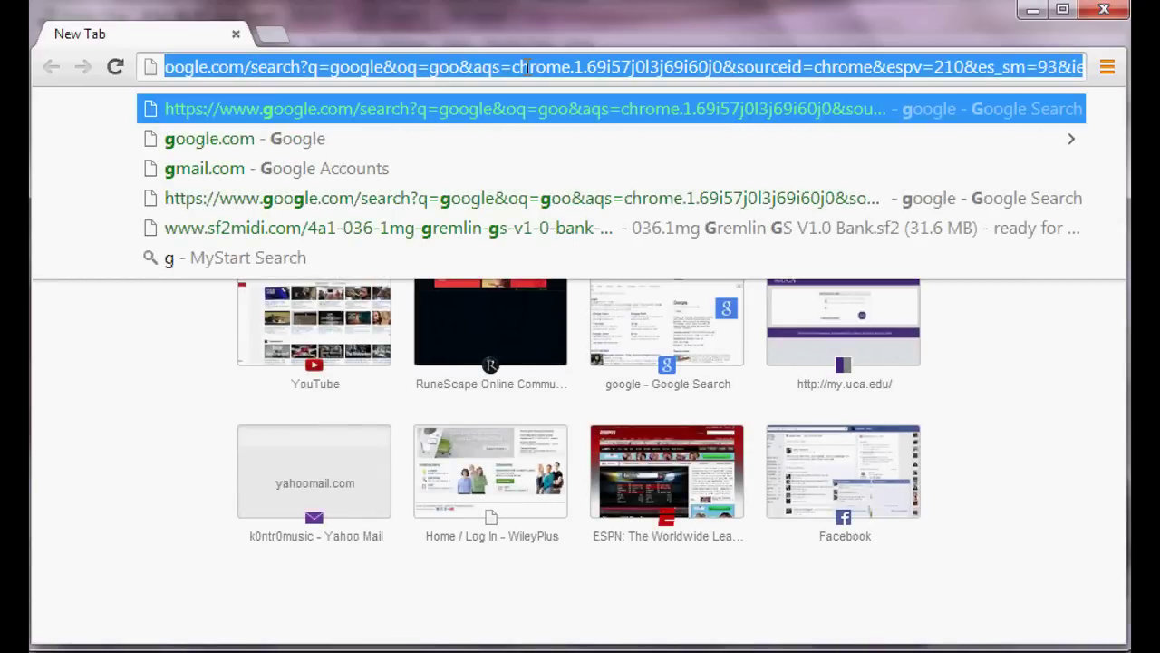
key("Return")
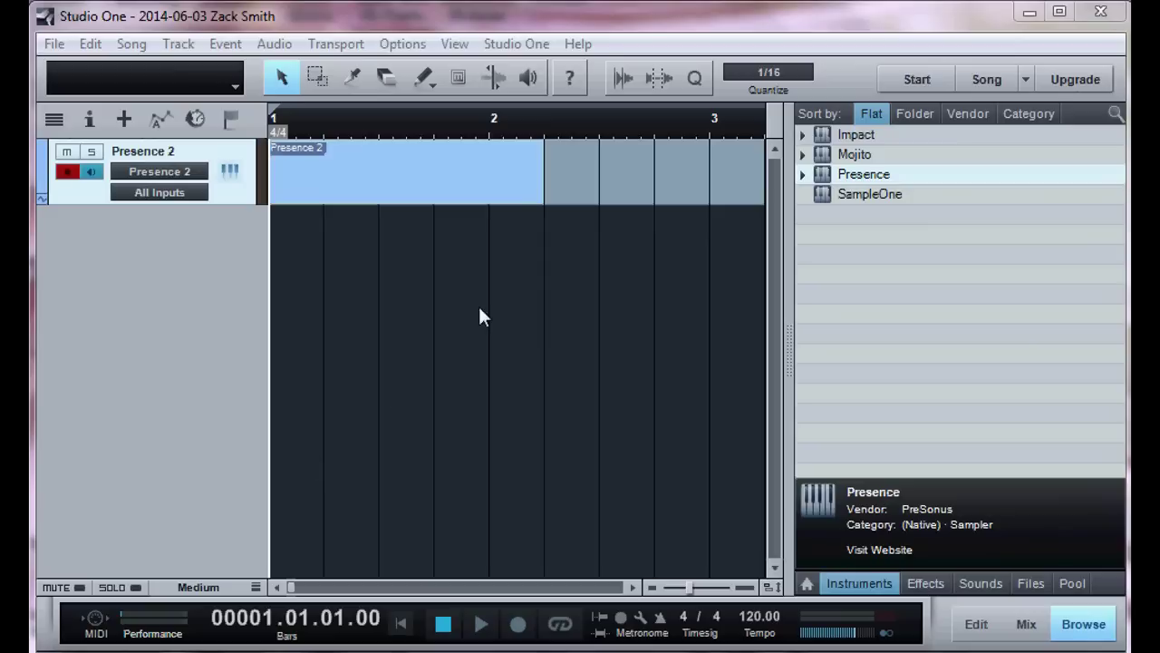
In Studio One, expand Presence in the instrument browser and list the sounds of the 036.1mg gremlin gs v1.0 bank
double_click(897, 175)
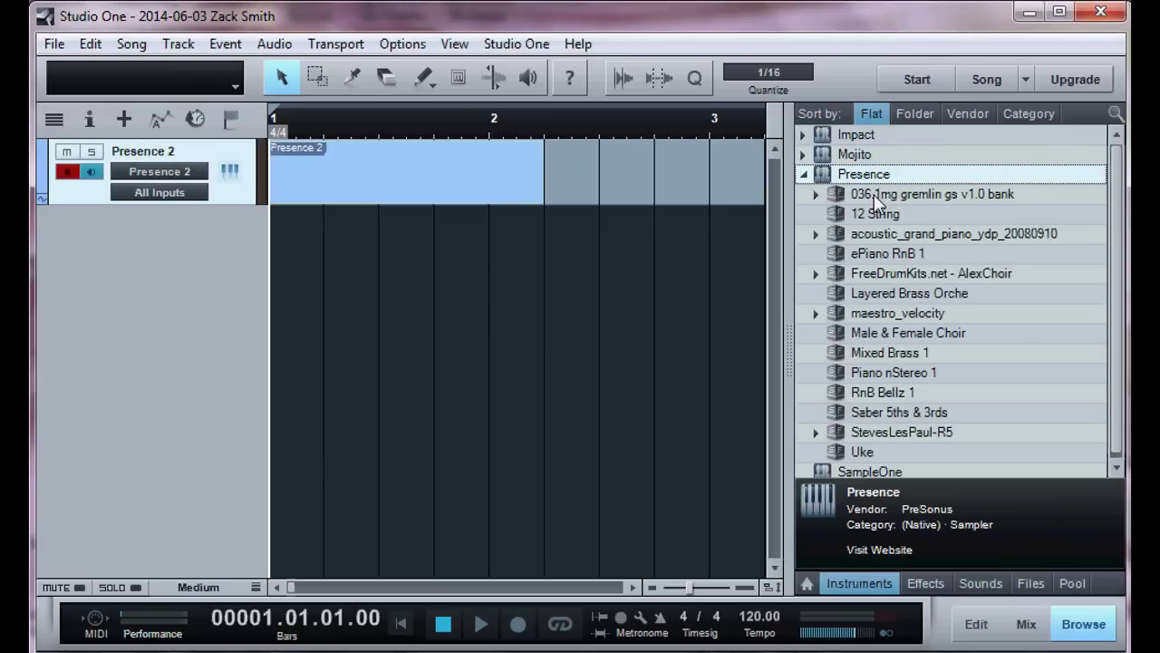
left_click(874, 194)
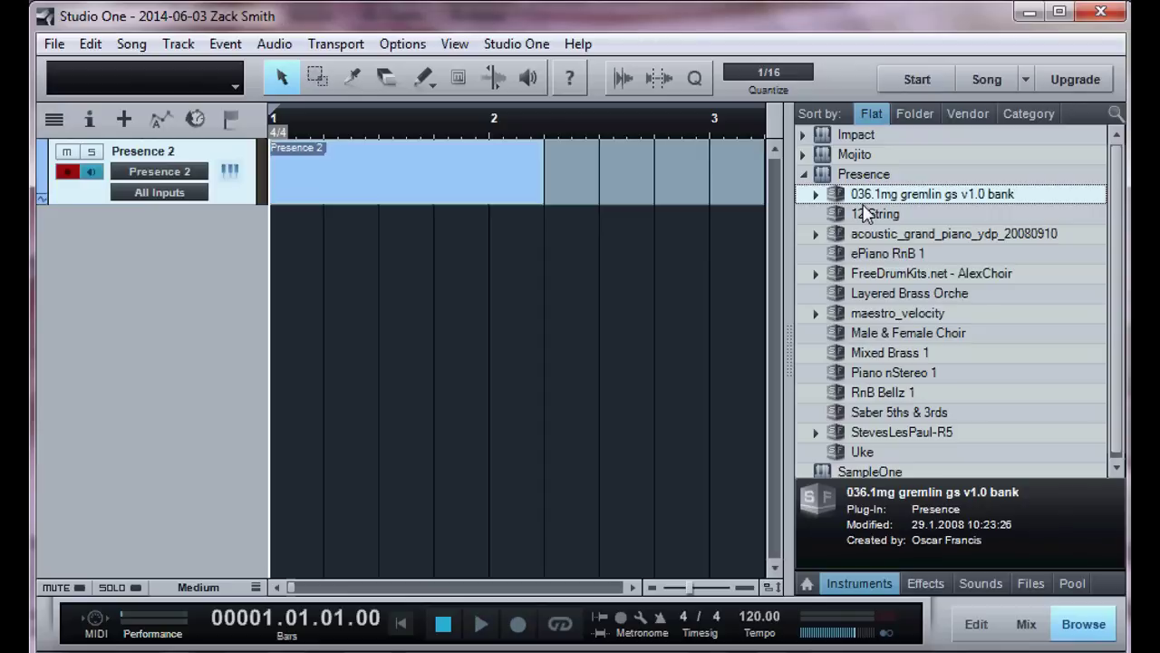
left_click(816, 194)
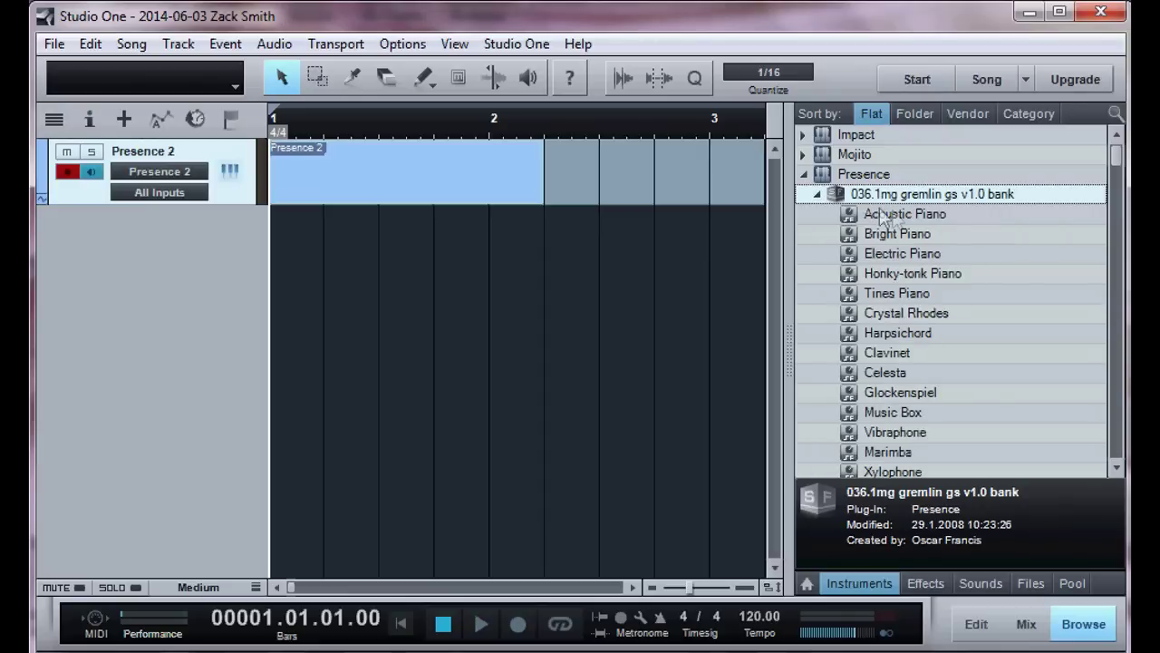
Look through the instrument sounds contained in the 036.1mg gremlin gs v1.0 bank
scroll(906, 231, "down", 5)
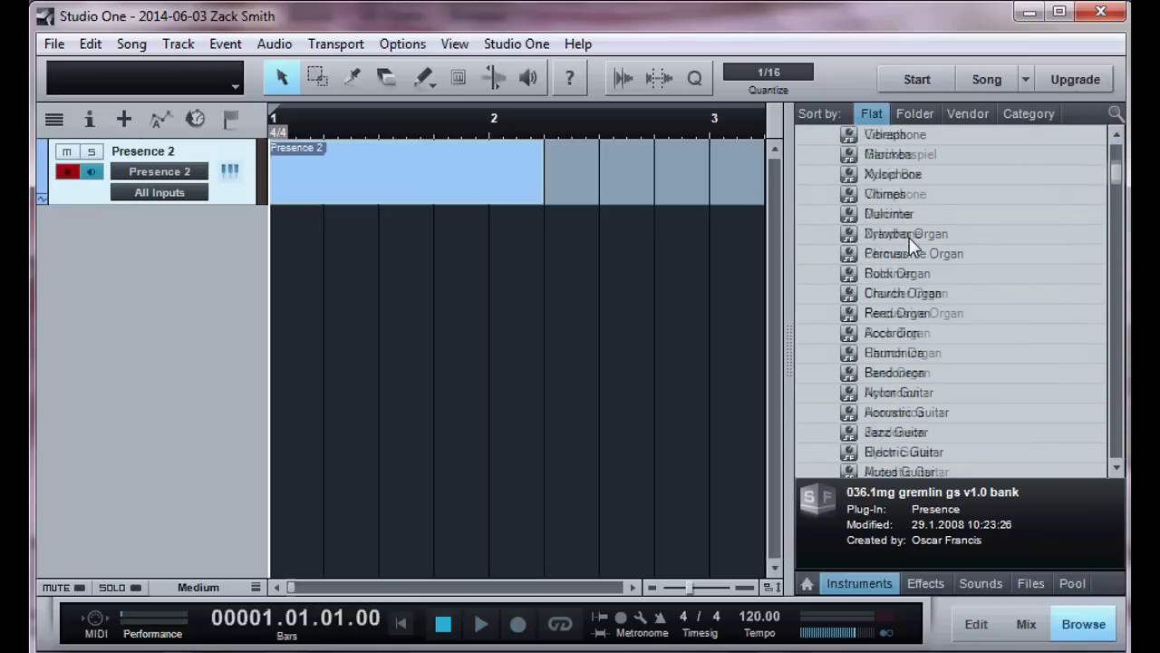
scroll(910, 243, "down", 4)
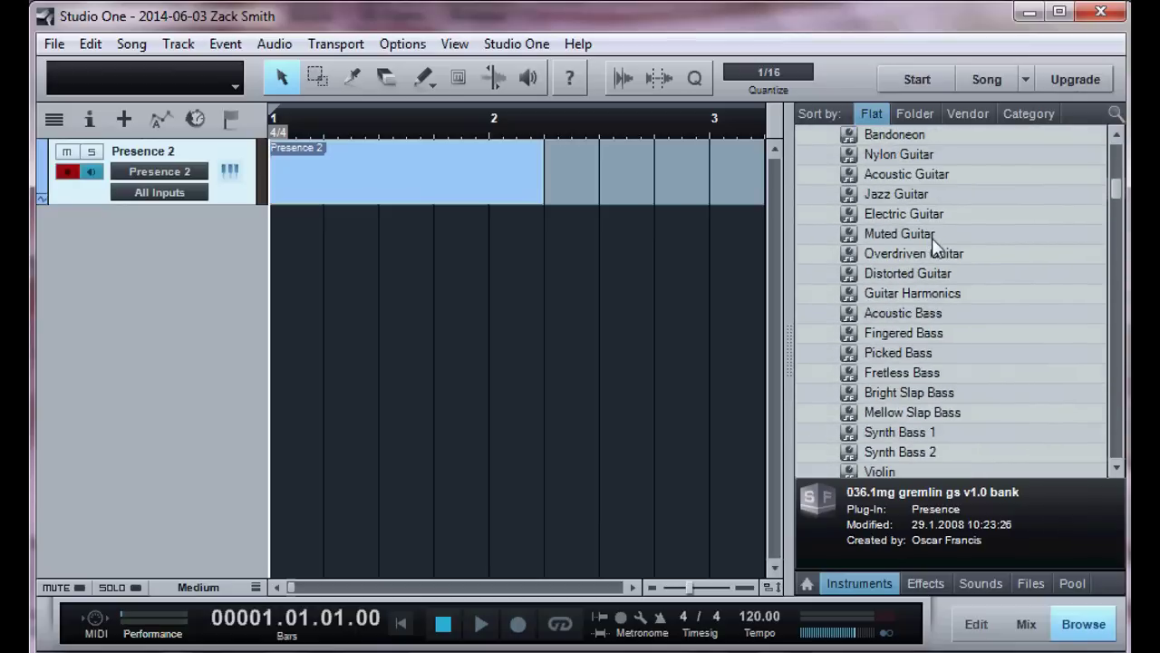
scroll(984, 246, "down", 7)
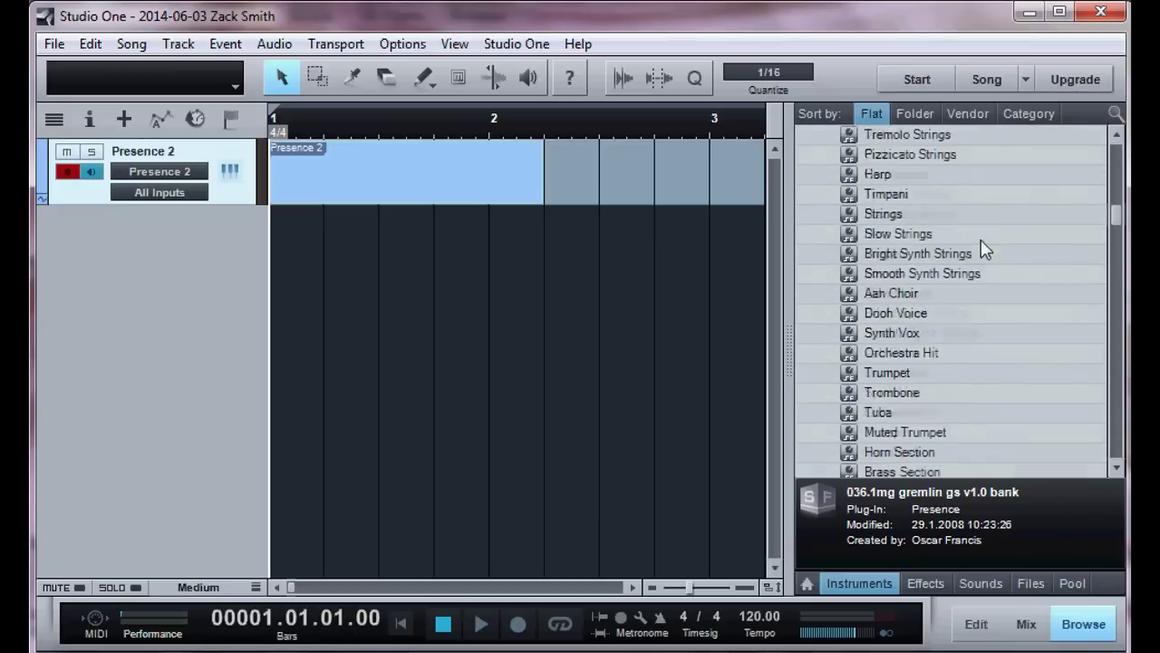
scroll(981, 244, "down", 5)
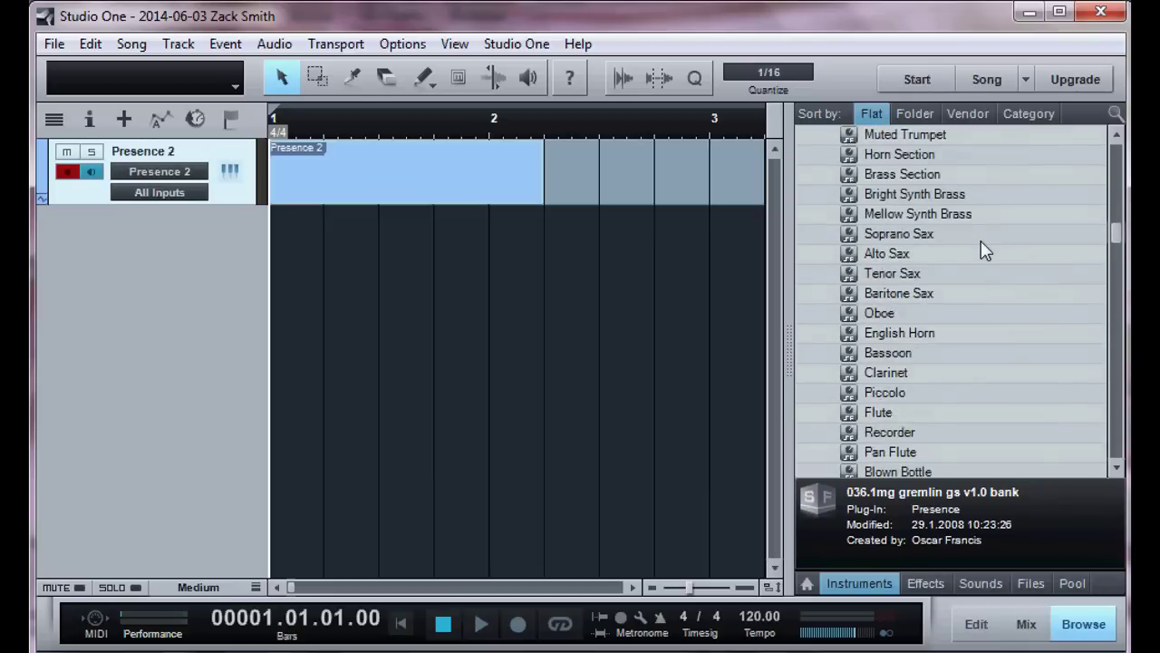
scroll(981, 245, "down", 8)
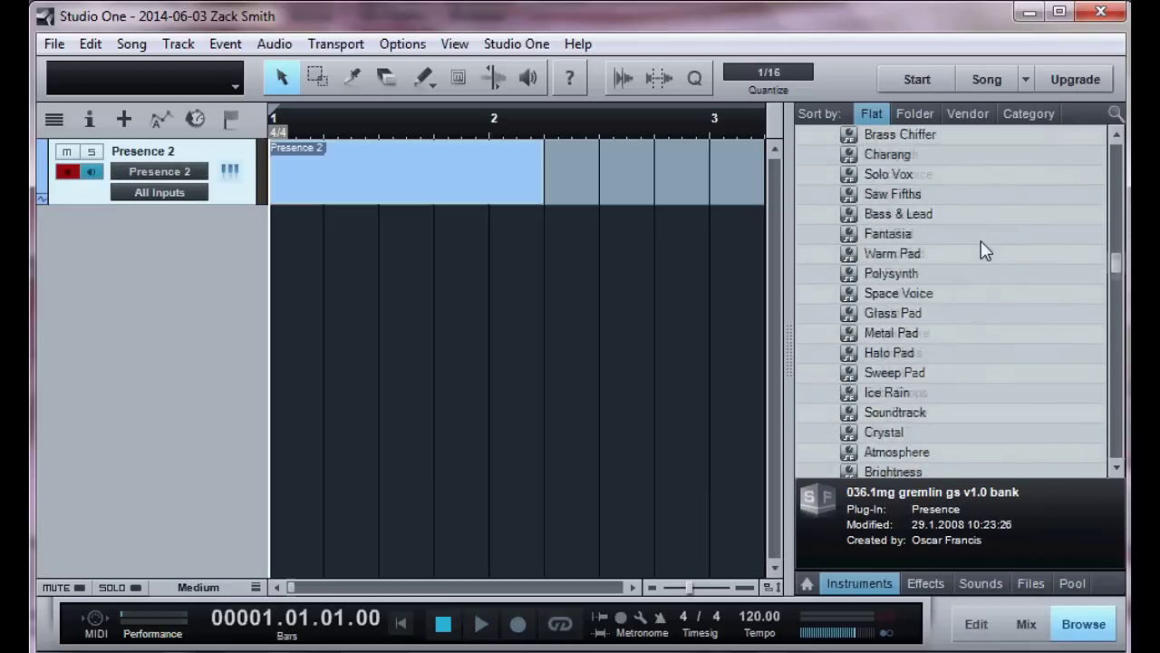
scroll(985, 252, "down", 10)
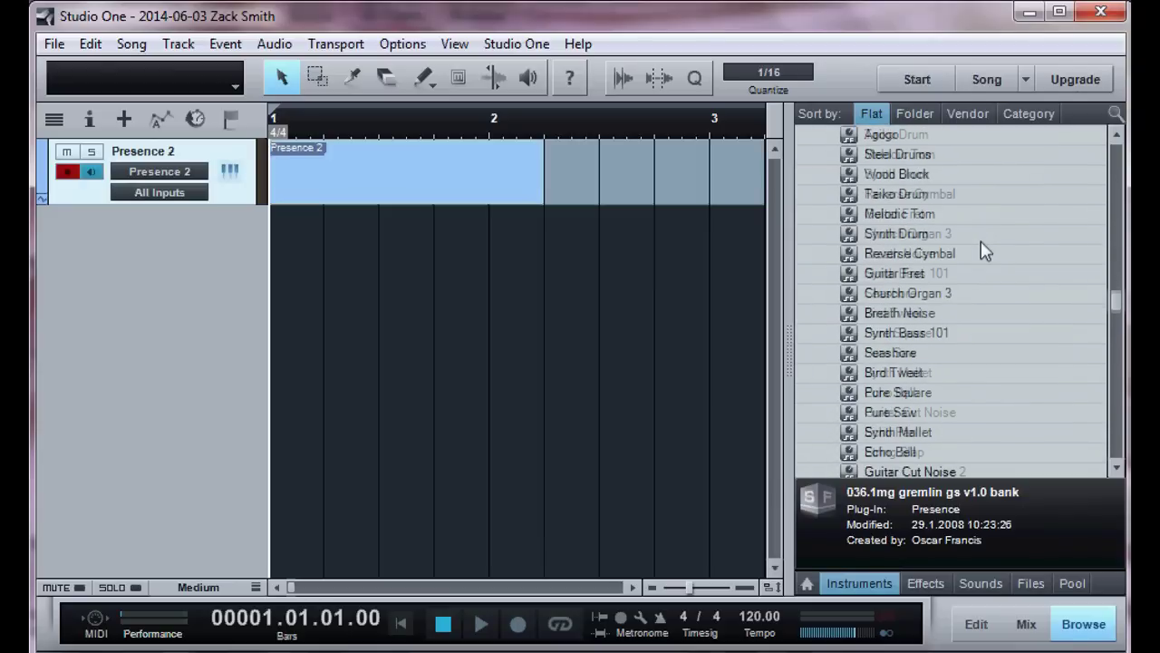
scroll(985, 252, "down", 10)
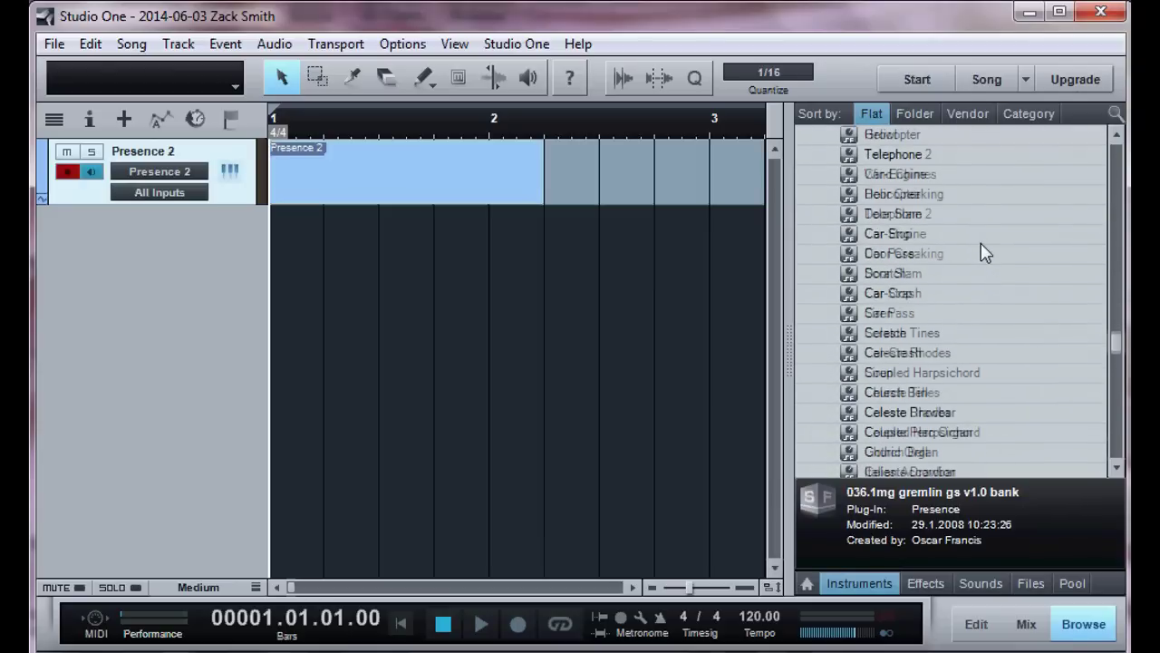
scroll(986, 254, "down", 10)
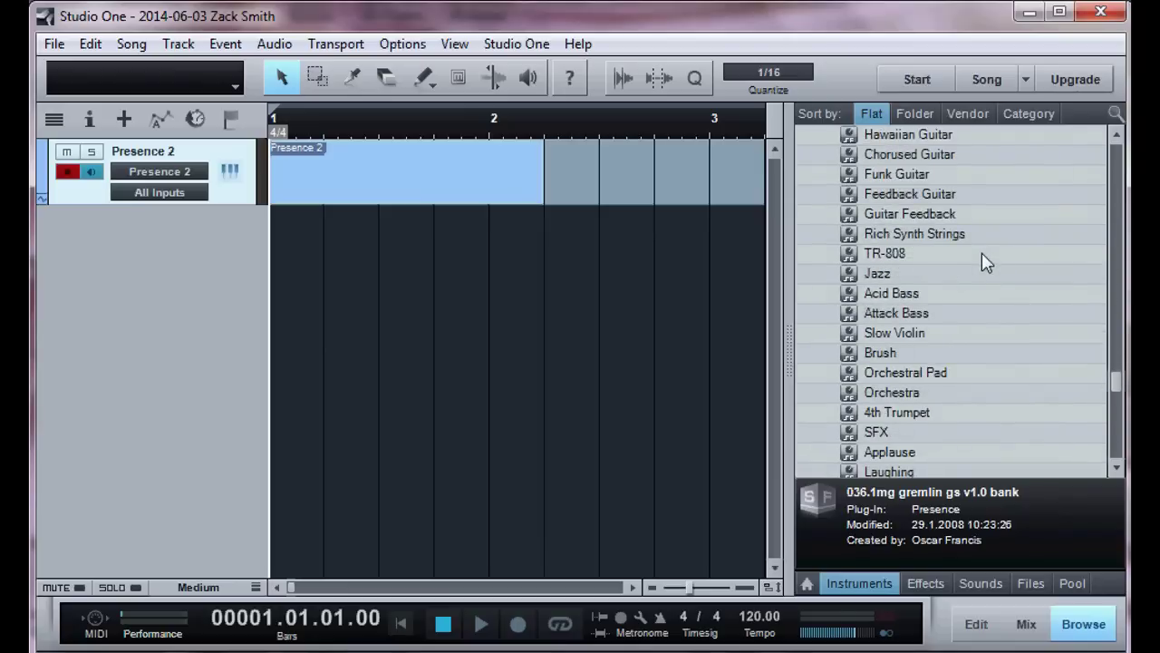
Look through the remaining sounds of the 036.1mg gremlin gs v1.0 bank and collapse the bank
scroll(981, 252, "down", 10)
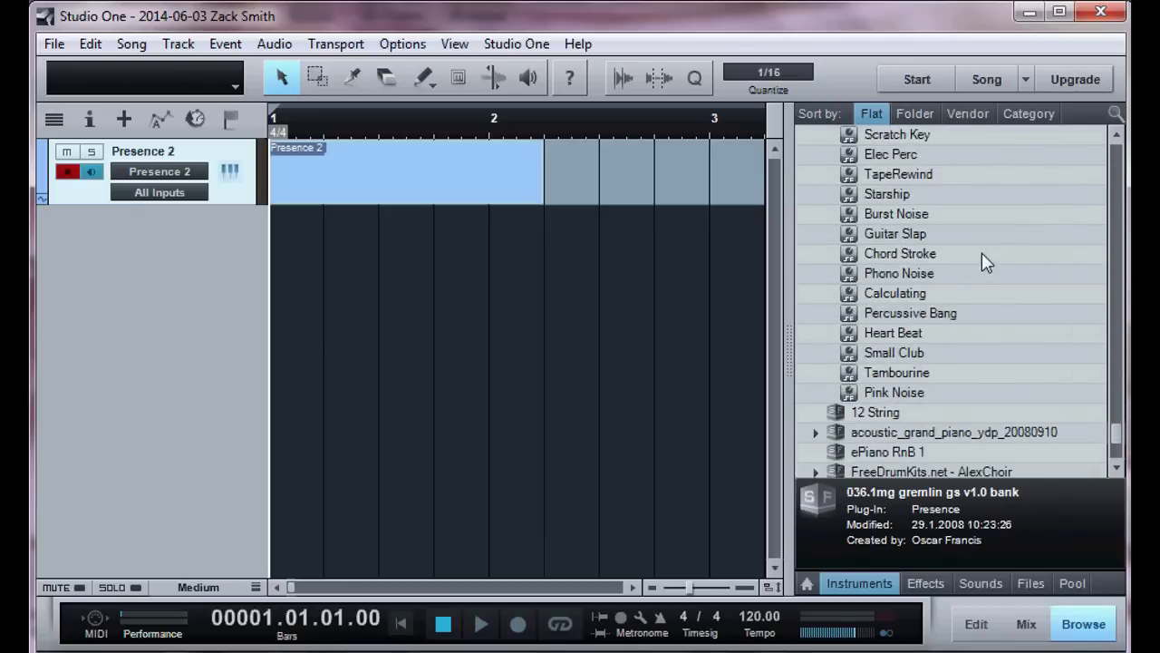
scroll(982, 254, "down", 3)
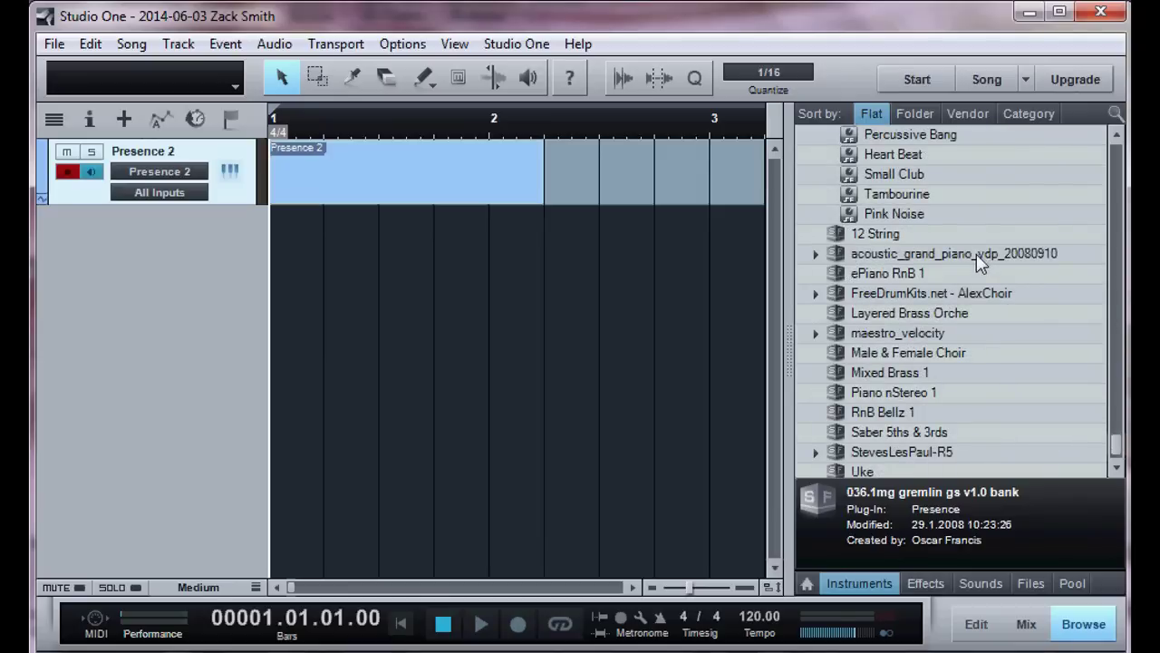
scroll(972, 235, "up", 12)
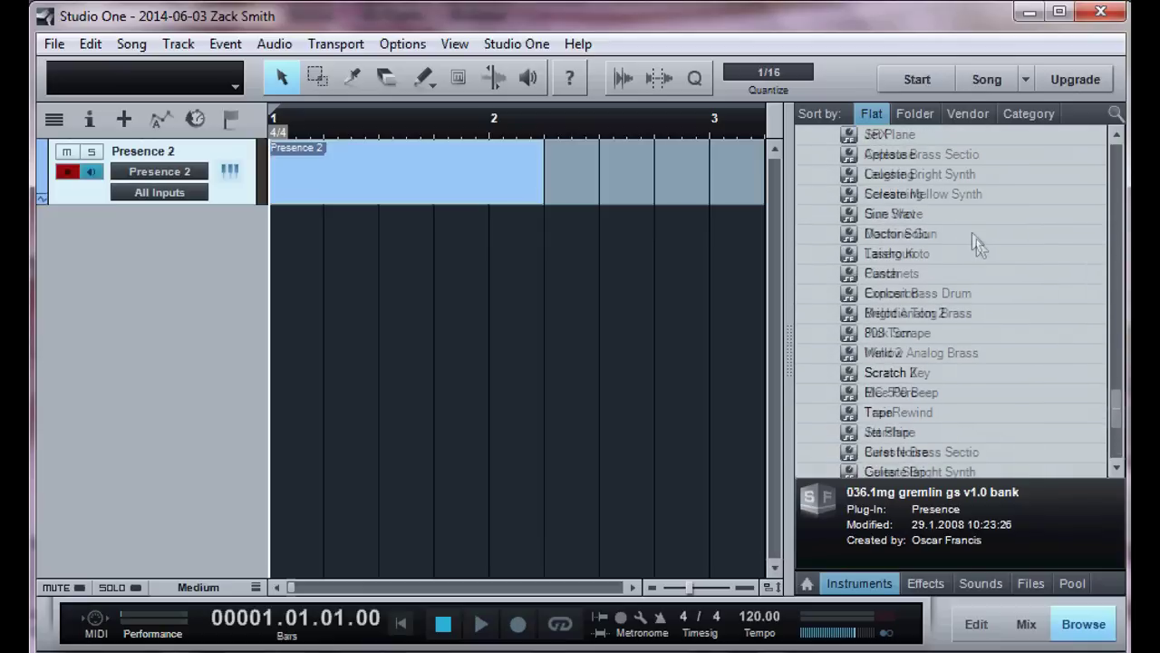
scroll(968, 236, "up", 15)
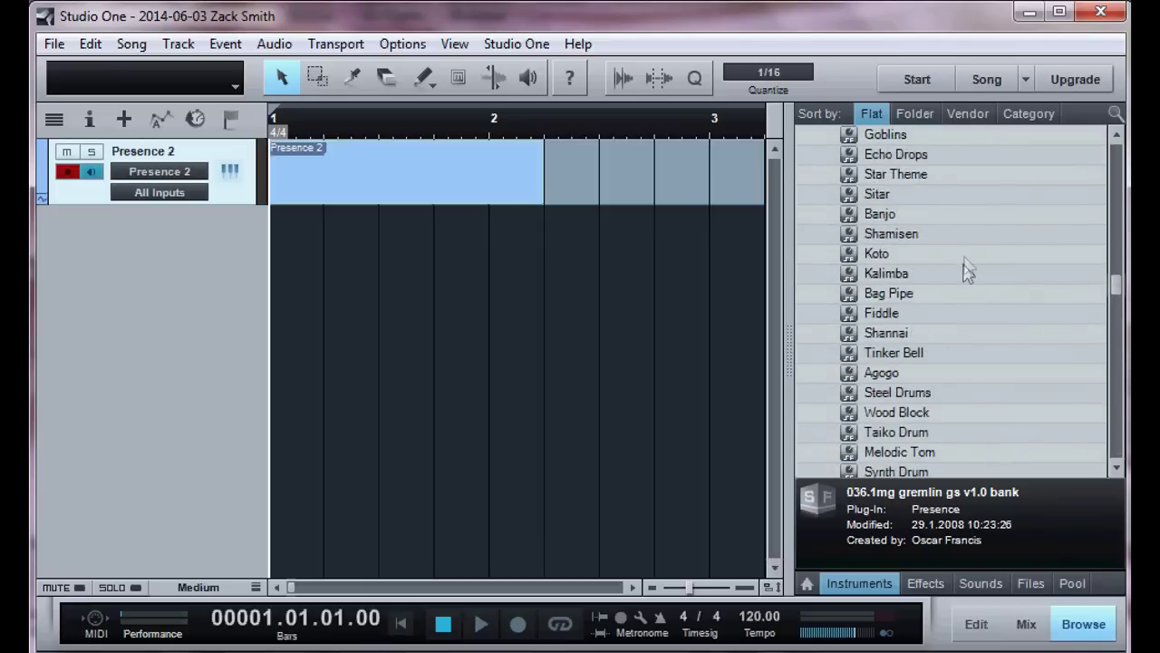
scroll(947, 272, "up", 20)
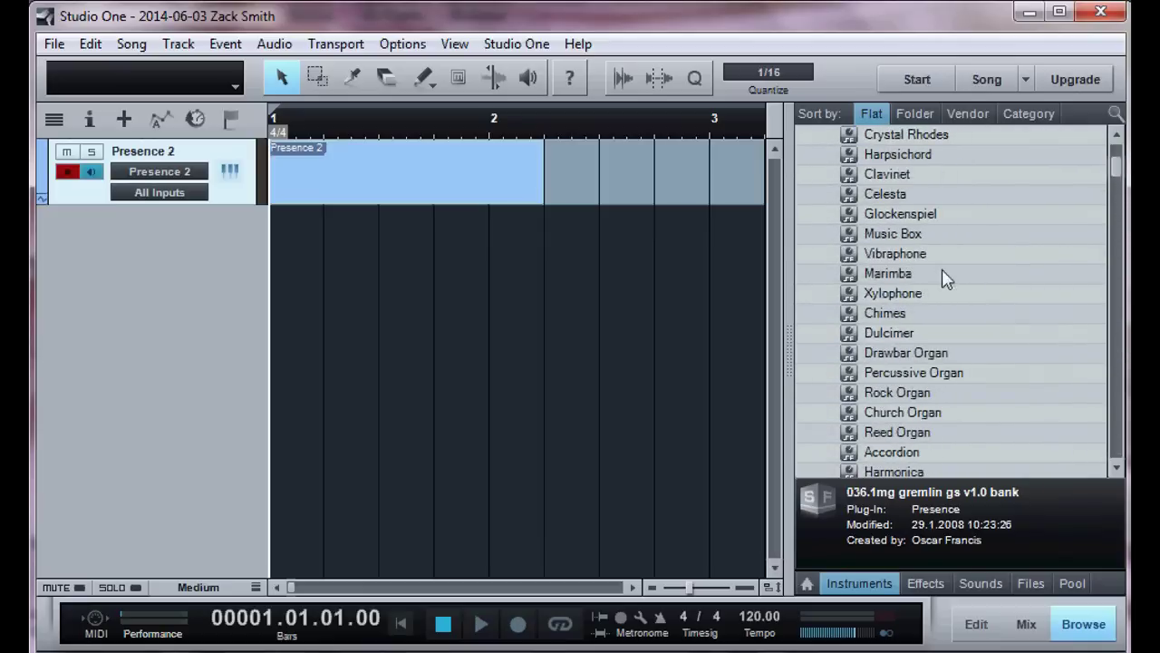
scroll(943, 262, "up", 3)
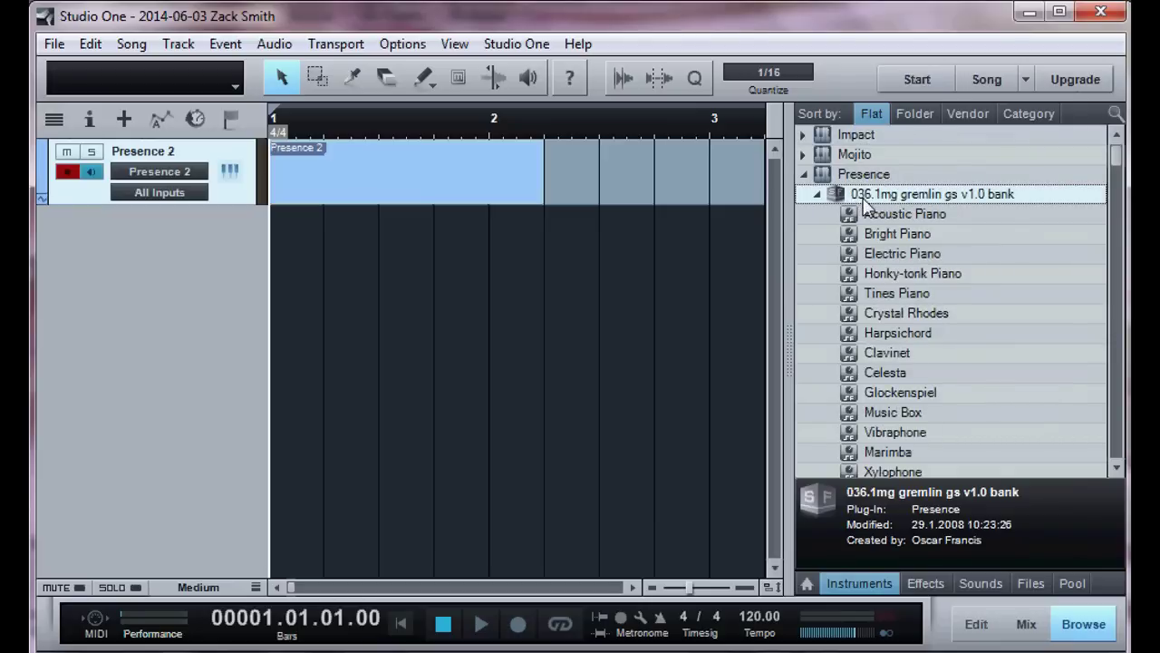
left_click(819, 194)
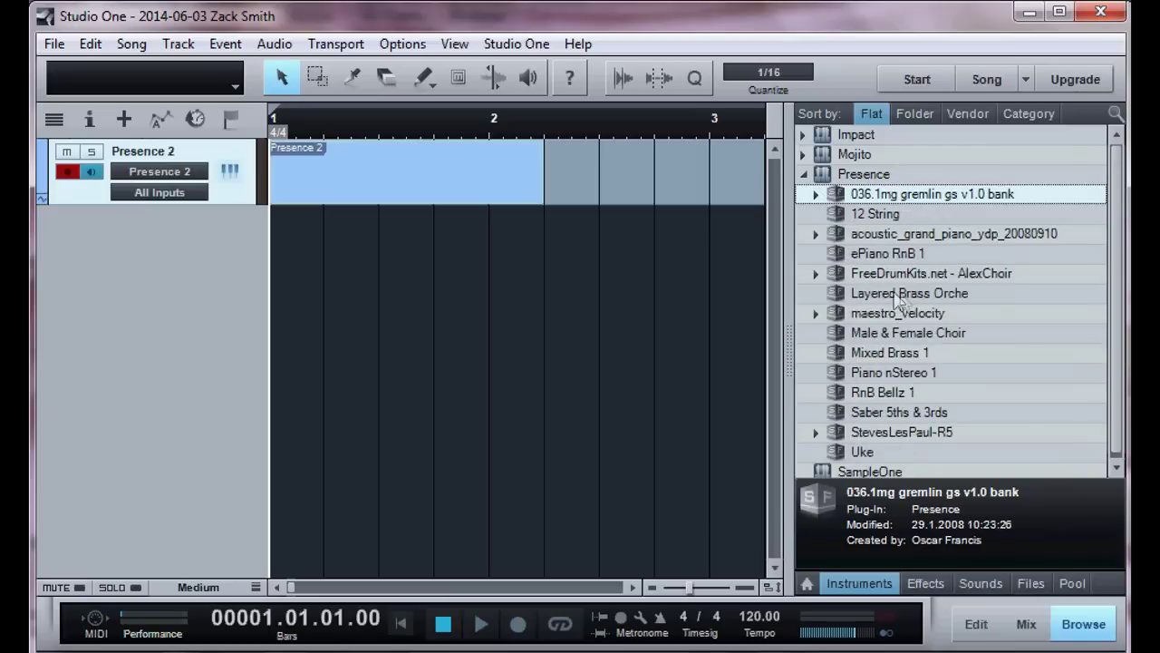
Add the Male & Female Choir soundfont as a new instrument track and audition notes across its Presence keyboard
left_click(912, 335)
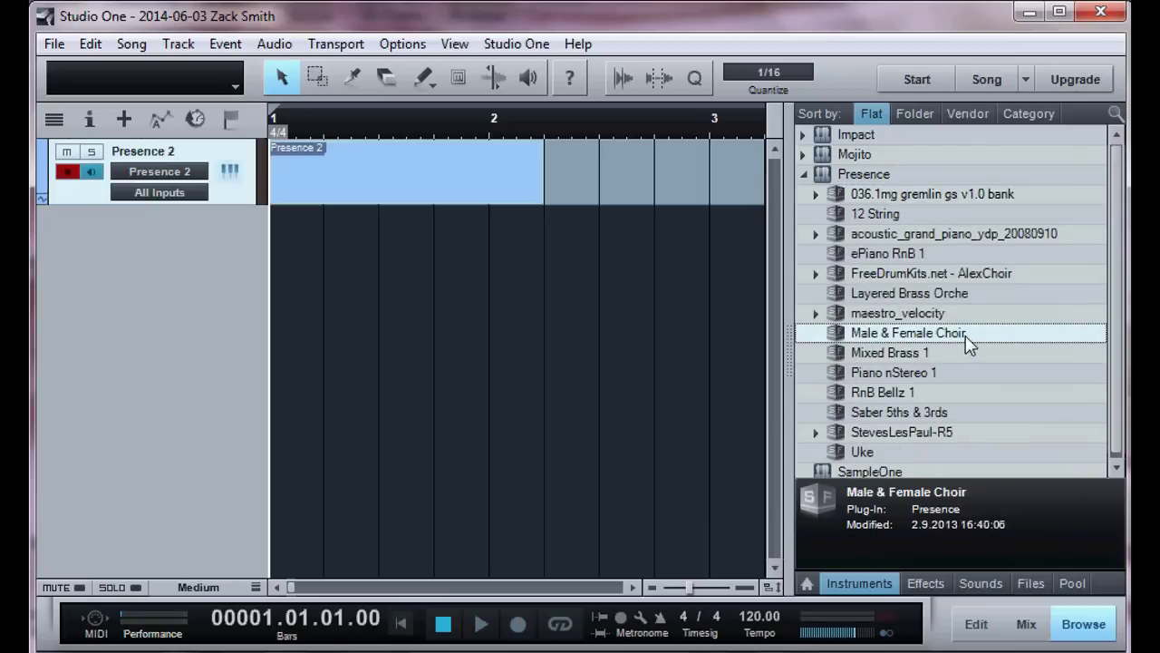
left_click_drag(968, 343, 544, 347)
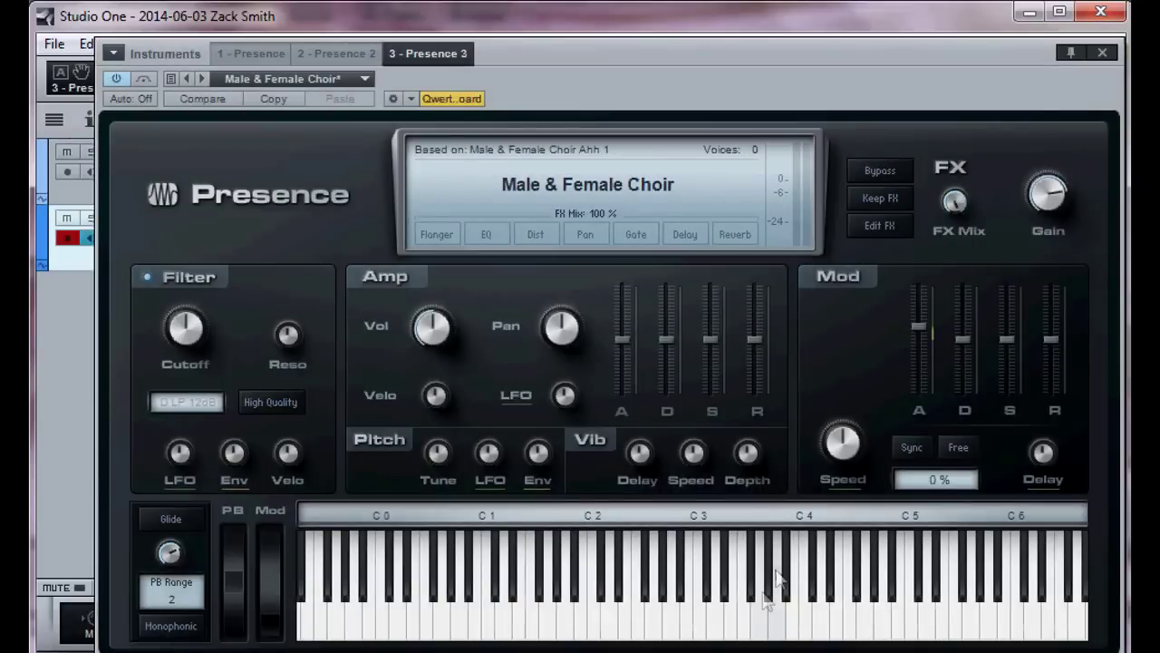
left_click(759, 614)
left_click(660, 621)
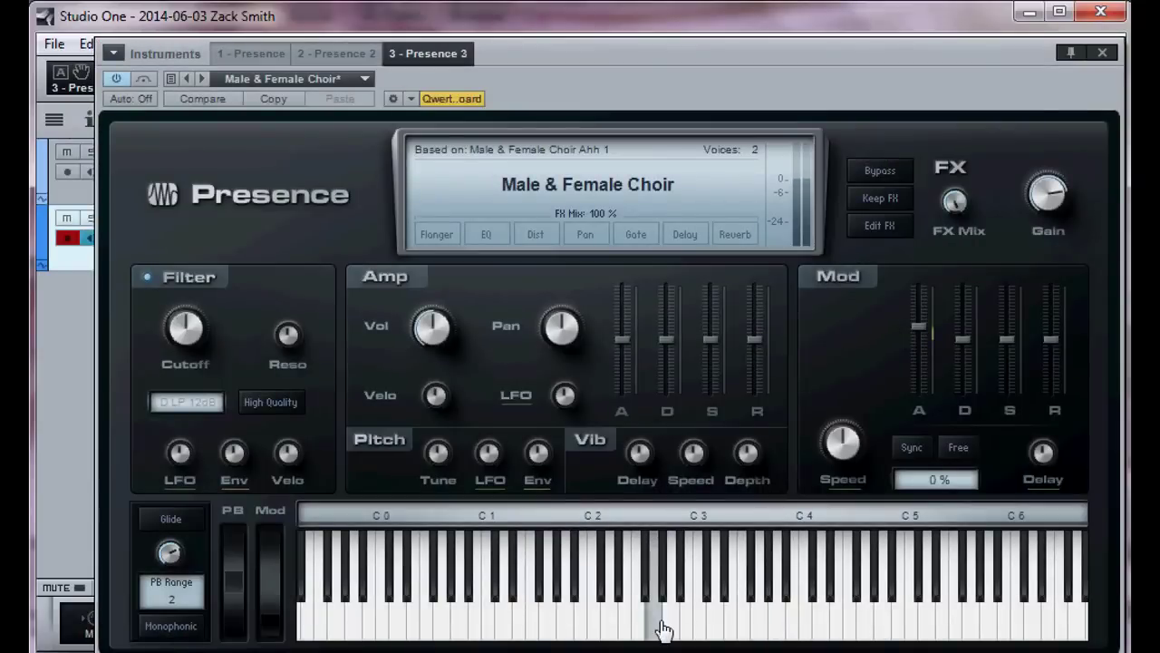
left_click(586, 621)
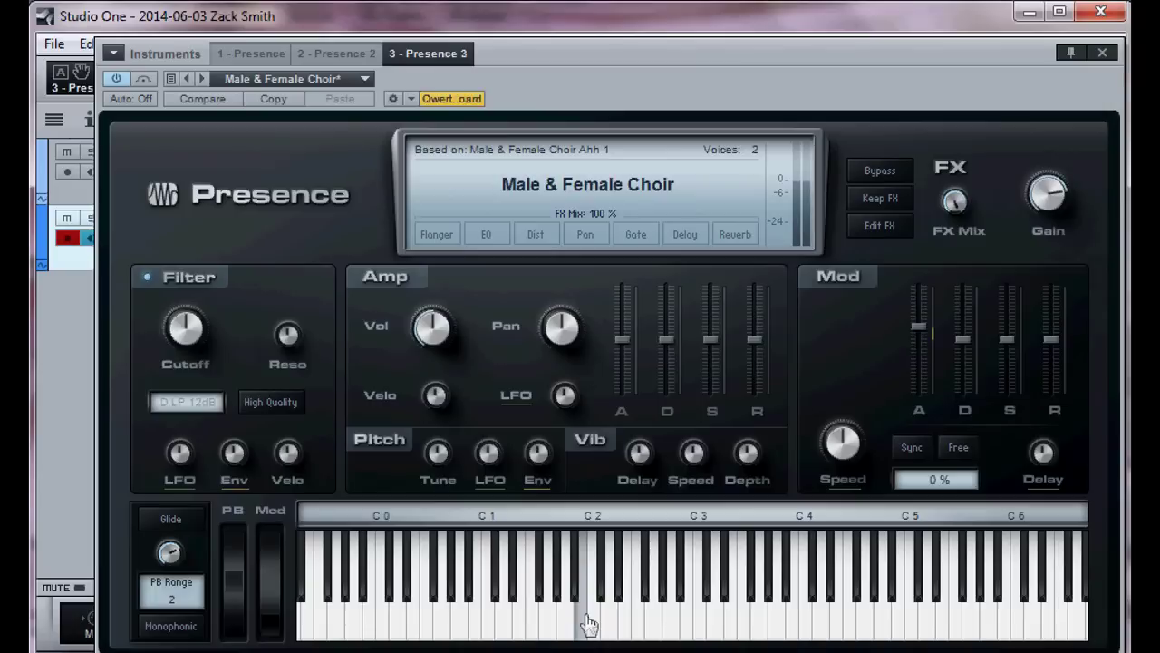
left_click(823, 634)
mouse_move(828, 637)
left_mouse_down()
mouse_move(854, 622)
mouse_move(885, 626)
mouse_move(412, 622)
left_mouse_up()
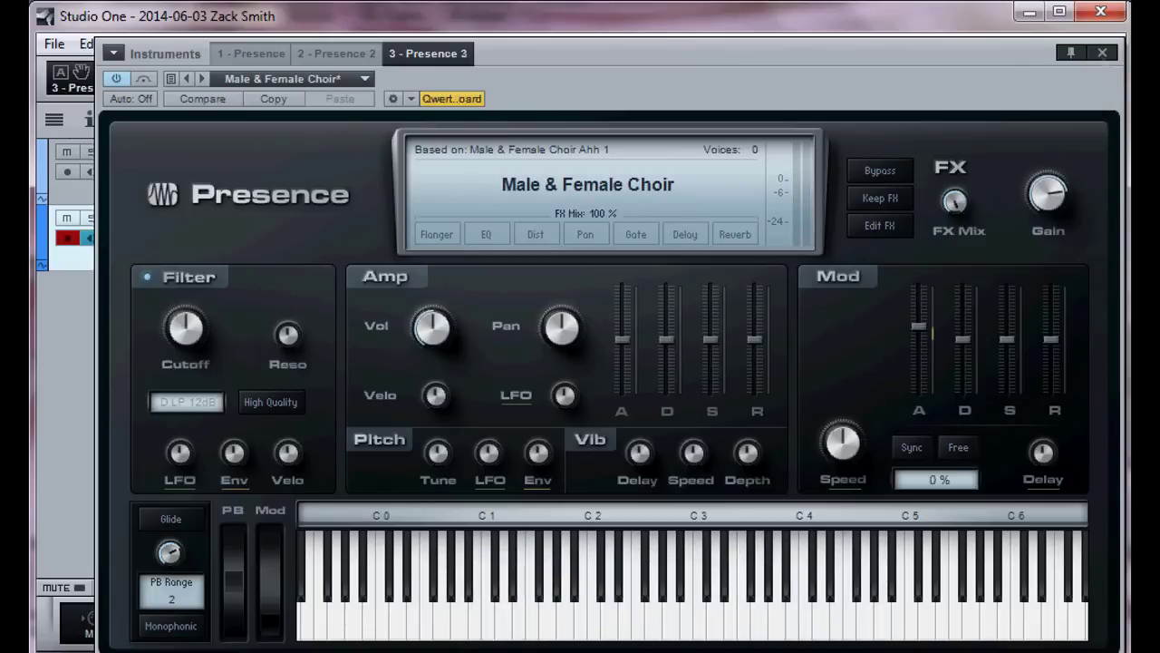
left_click(1102, 52)
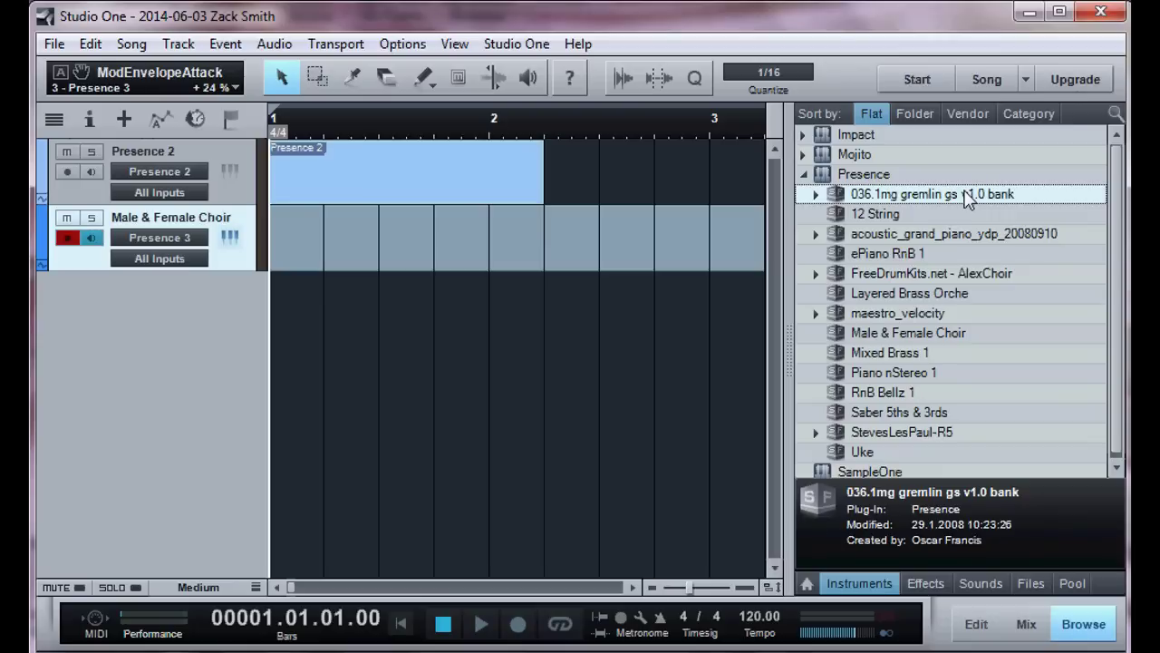
Expand the 036.1mg gremlin gs v1.0 bank again, review its bass, string and wind sounds, and collapse it
left_click(815, 193)
scroll(875, 322, "down", 9)
scroll(877, 338, "down", 9)
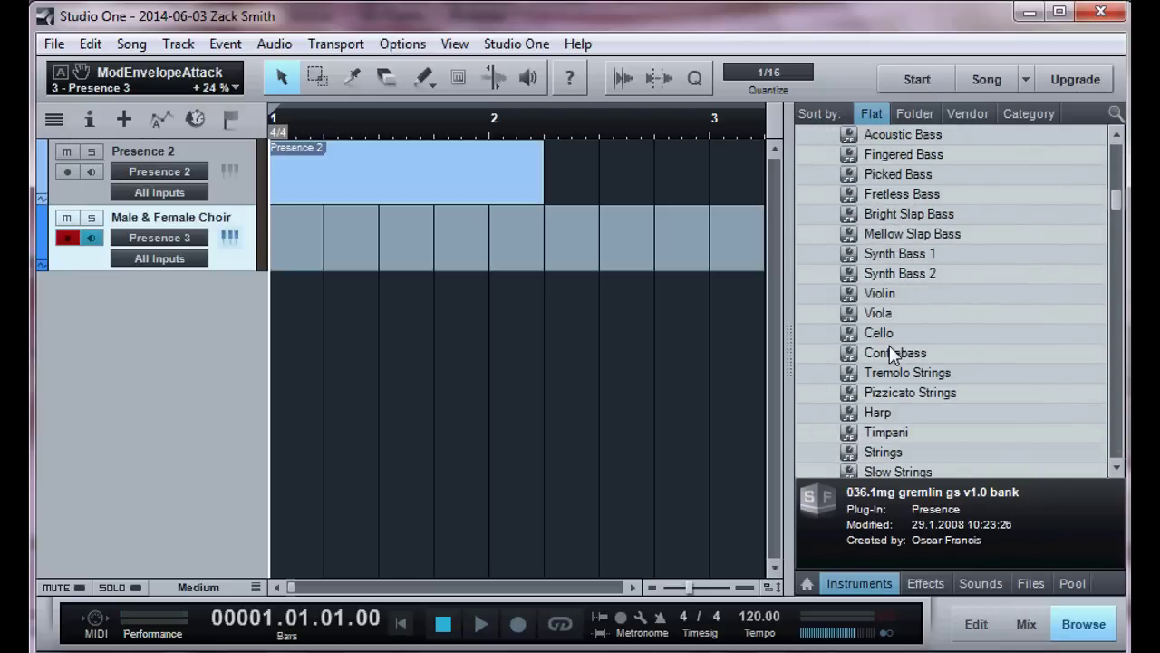
scroll(890, 356, "down", 3)
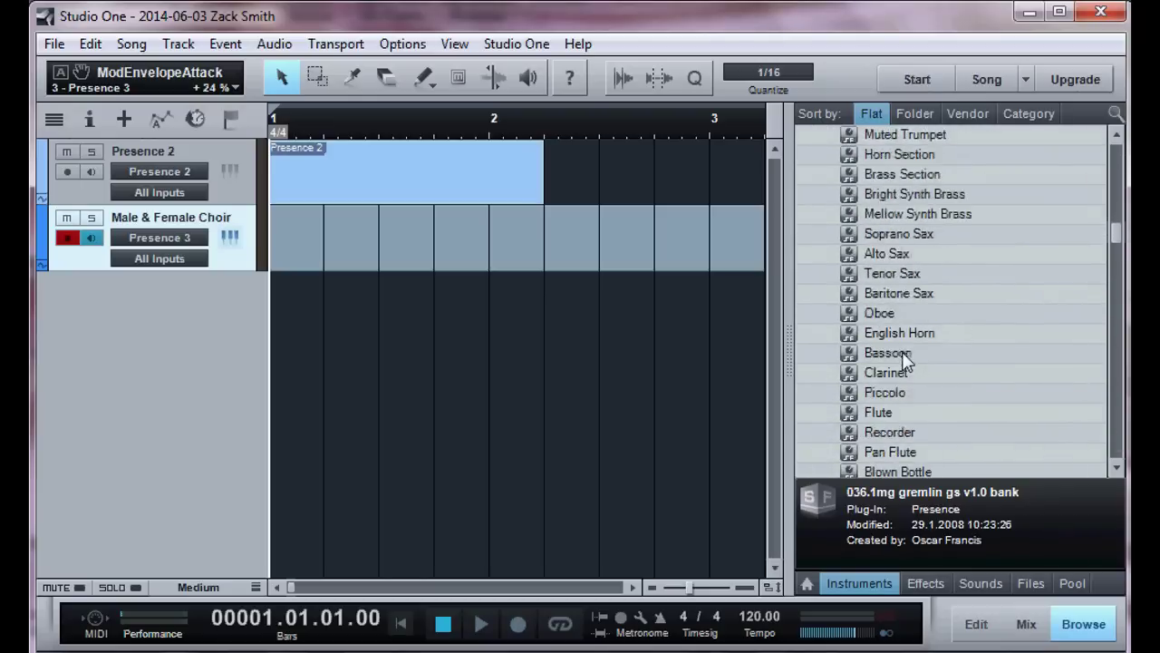
scroll(902, 352, "up", 15)
scroll(906, 349, "up", 3)
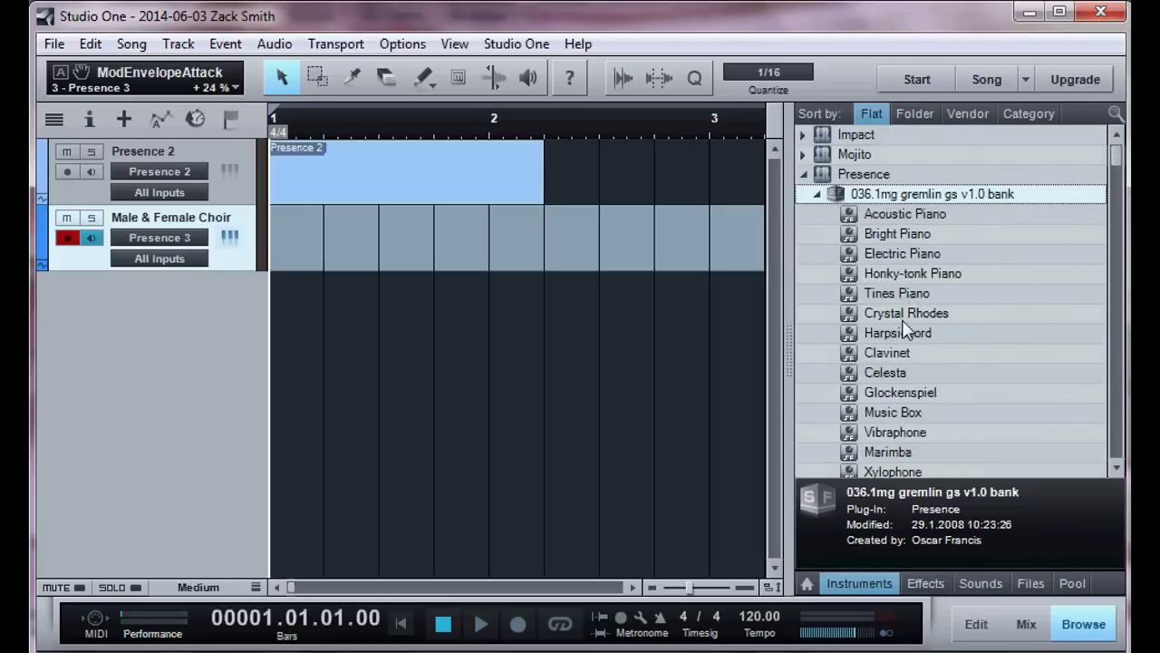
left_click(816, 194)
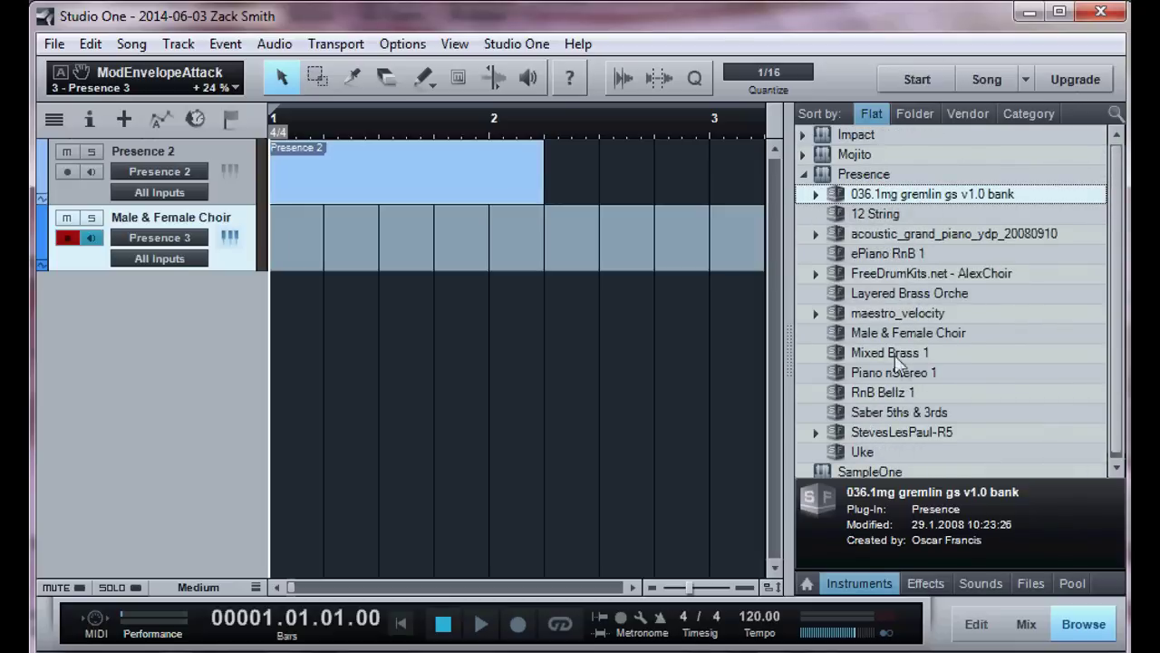
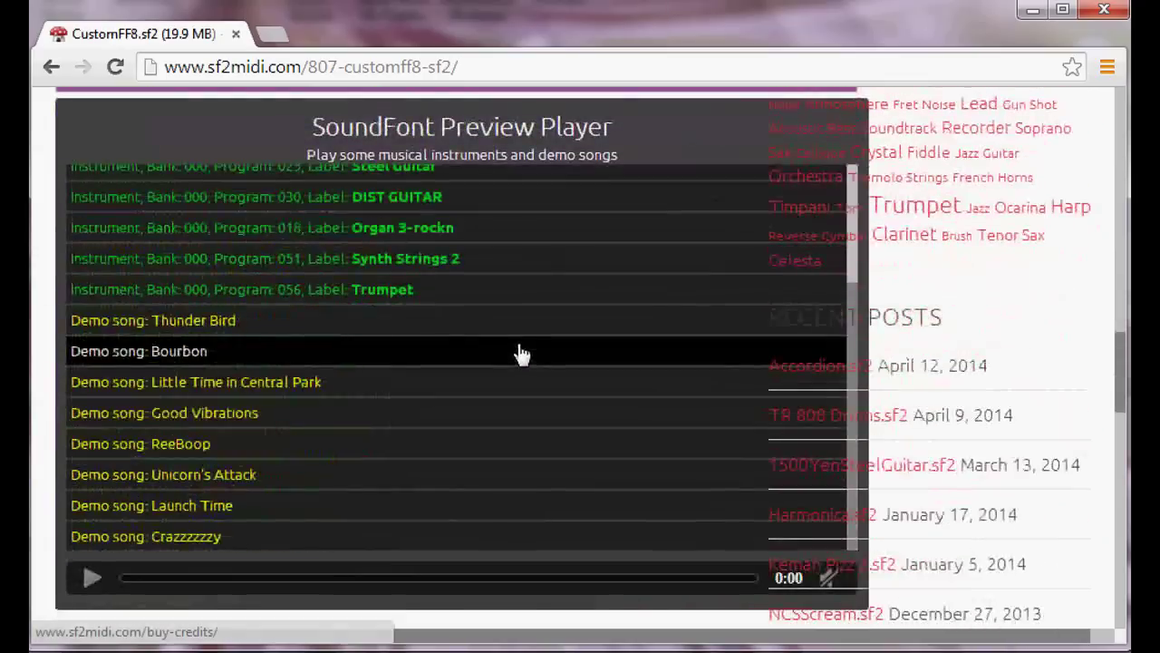
In Chrome, look over the CustomFF8.sf2 soundfont page on sf2midi.com and open its download page
scroll(954, 334, "down", 5)
scroll(955, 333, "up", 5)
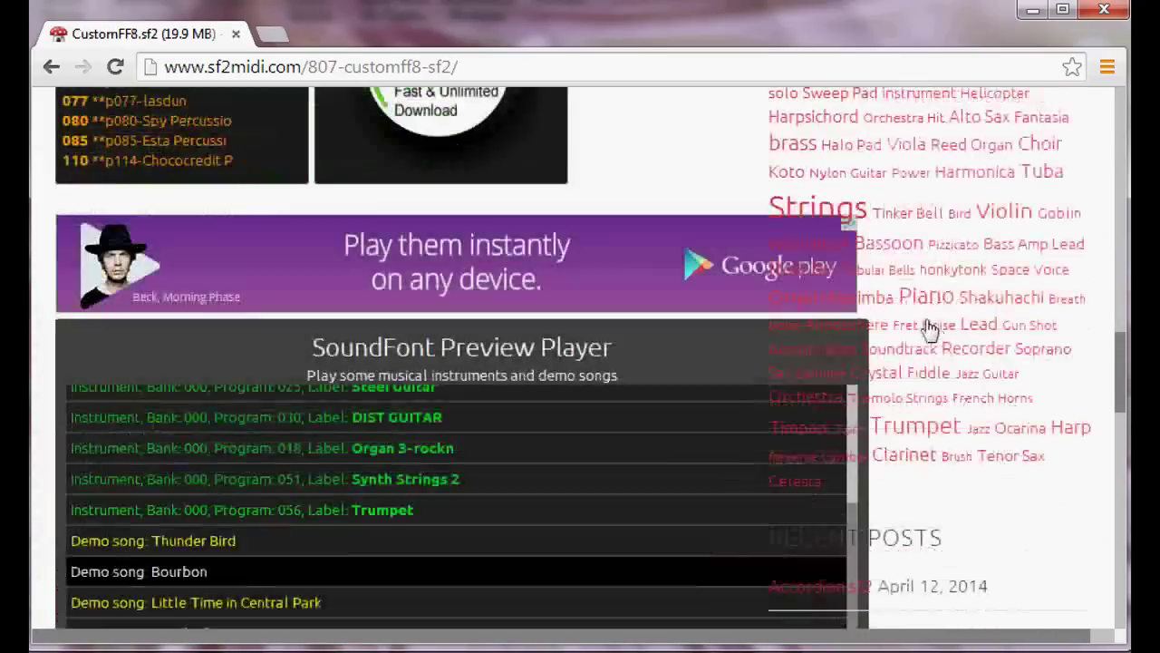
scroll(925, 339, "up", 3)
scroll(926, 339, "down", 6)
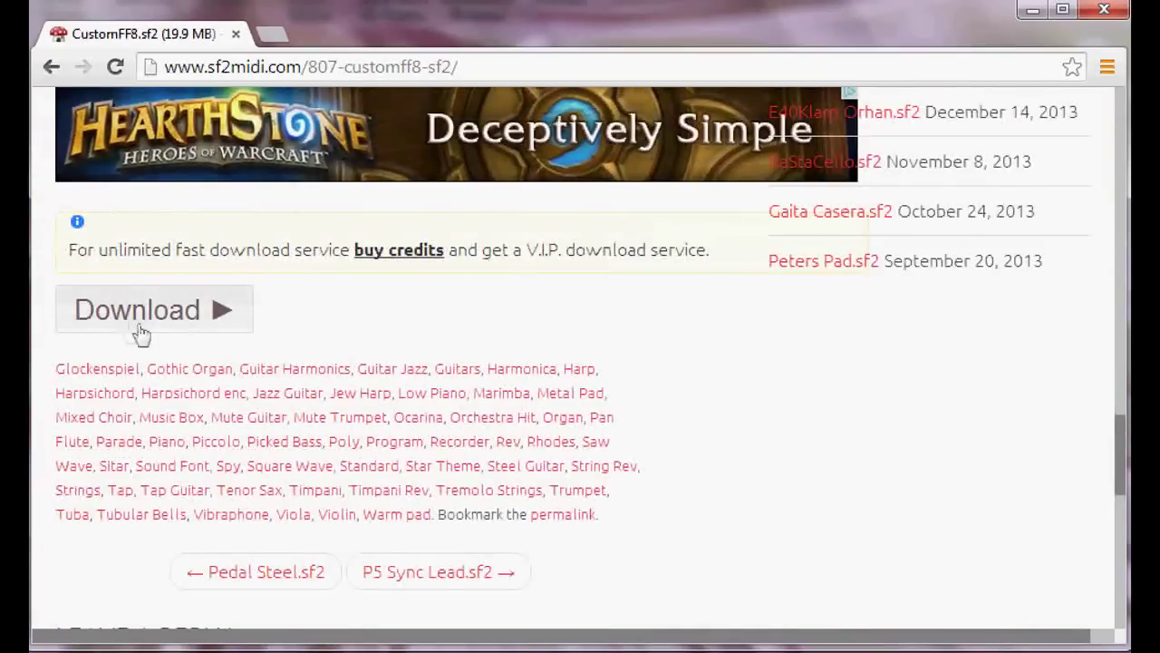
left_click(149, 324)
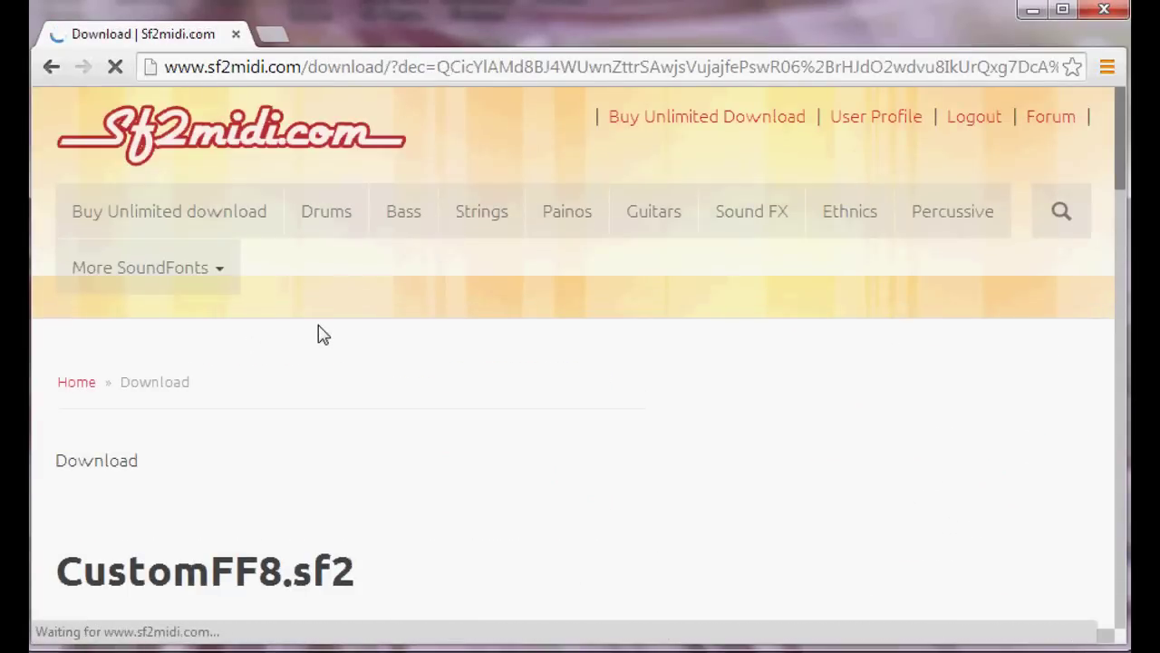
Select Dallas, USA as the download location for CustomFF8.sf2
scroll(336, 345, "down", 6)
scroll(351, 354, "up", 4)
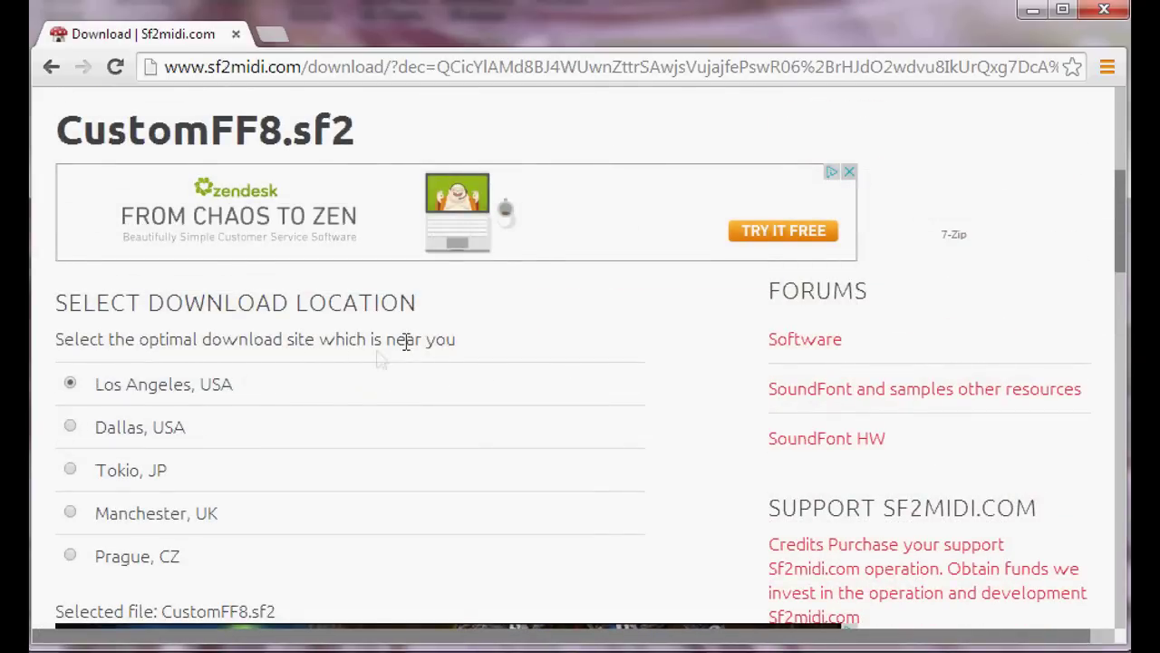
scroll(312, 379, "down", 1)
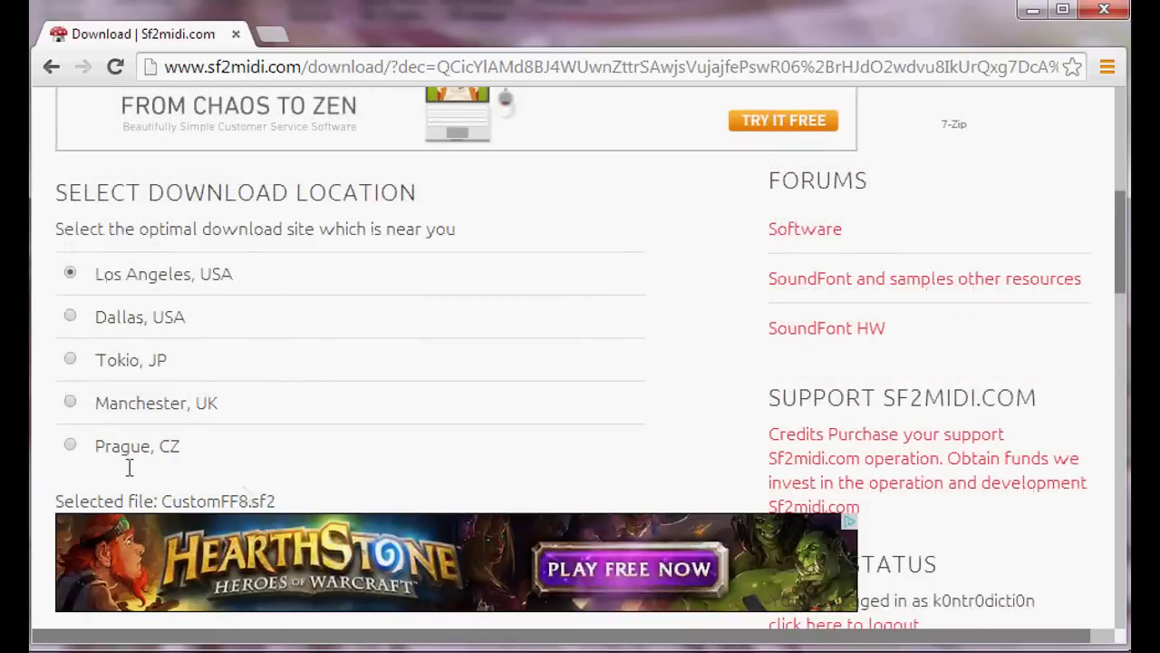
scroll(344, 393, "down", 3)
scroll(348, 398, "up", 2)
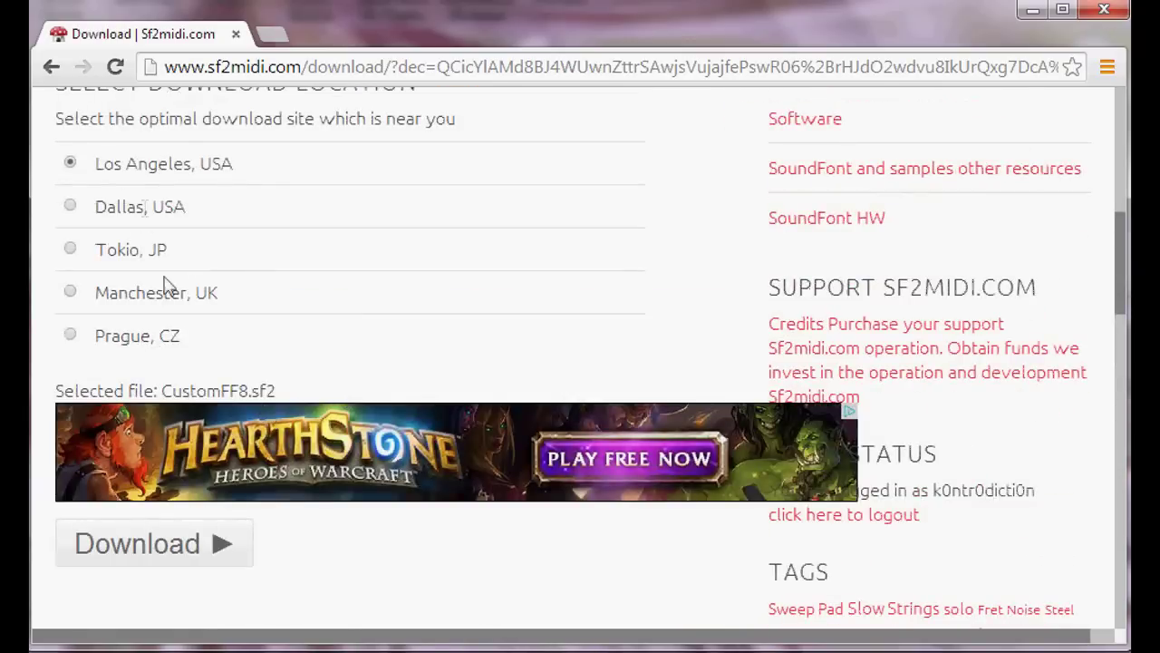
left_click(70, 206)
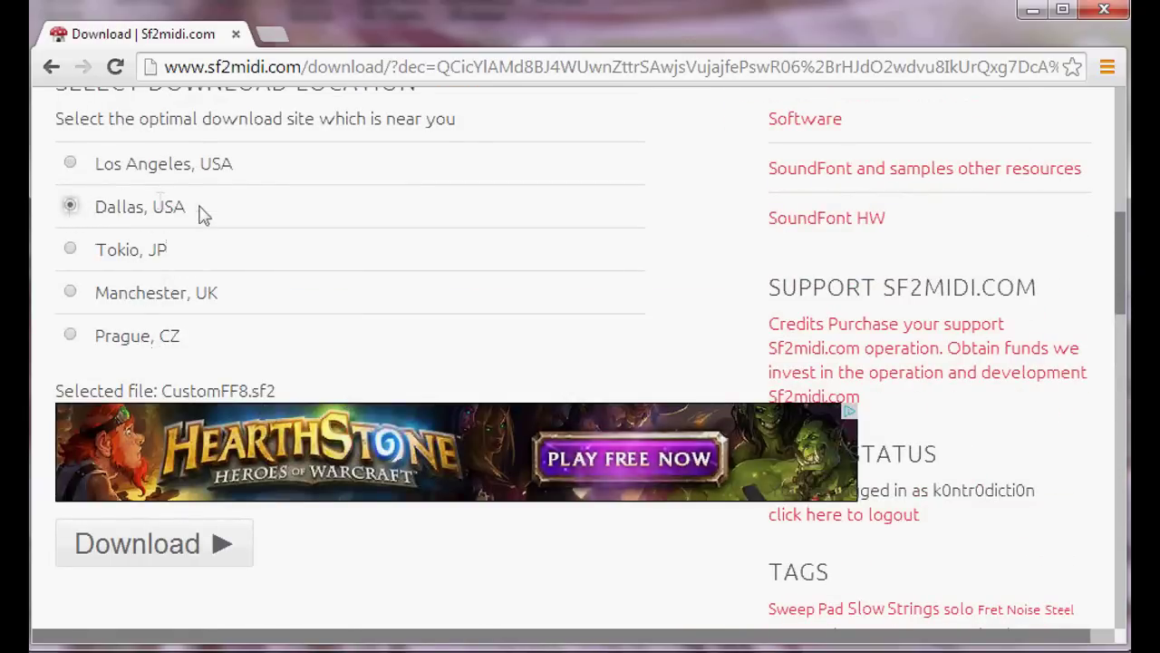
scroll(196, 580, "down", 3)
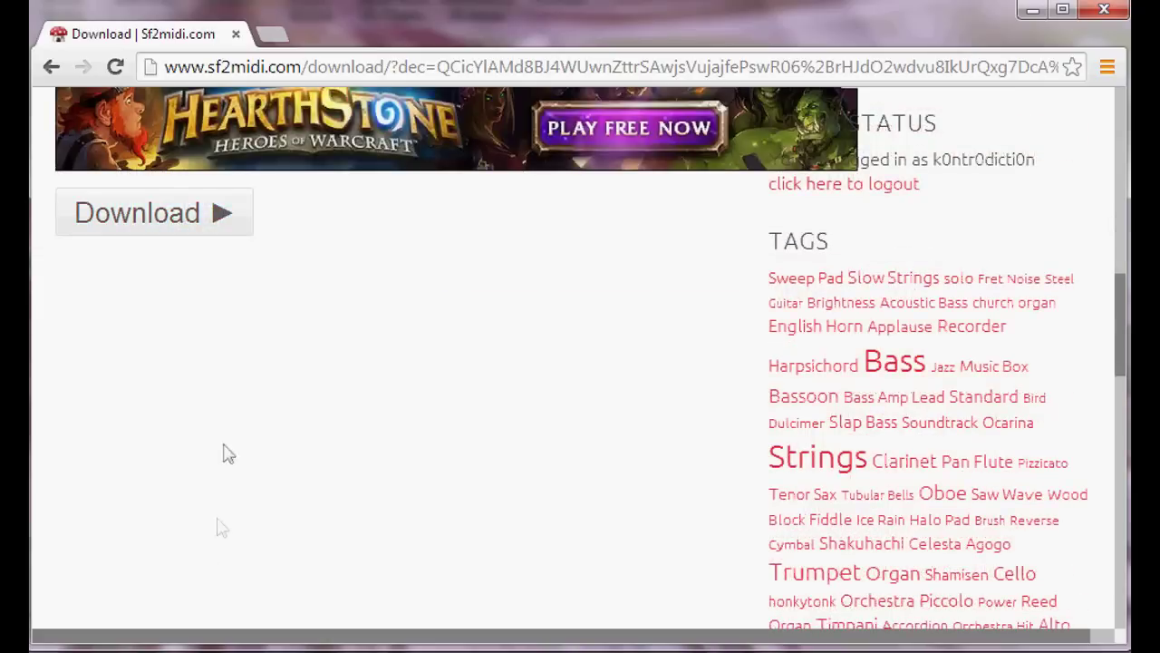
Request the slow free download of CustomFF8.sf2 and wait for it to start
left_click(189, 227)
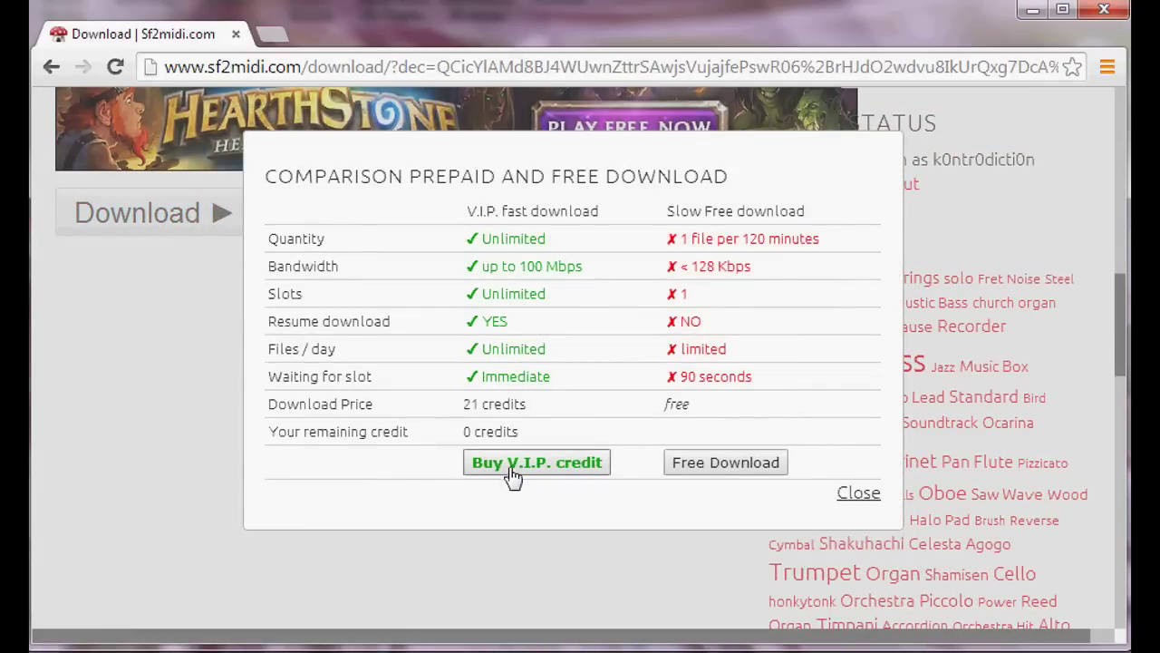
left_click(745, 464)
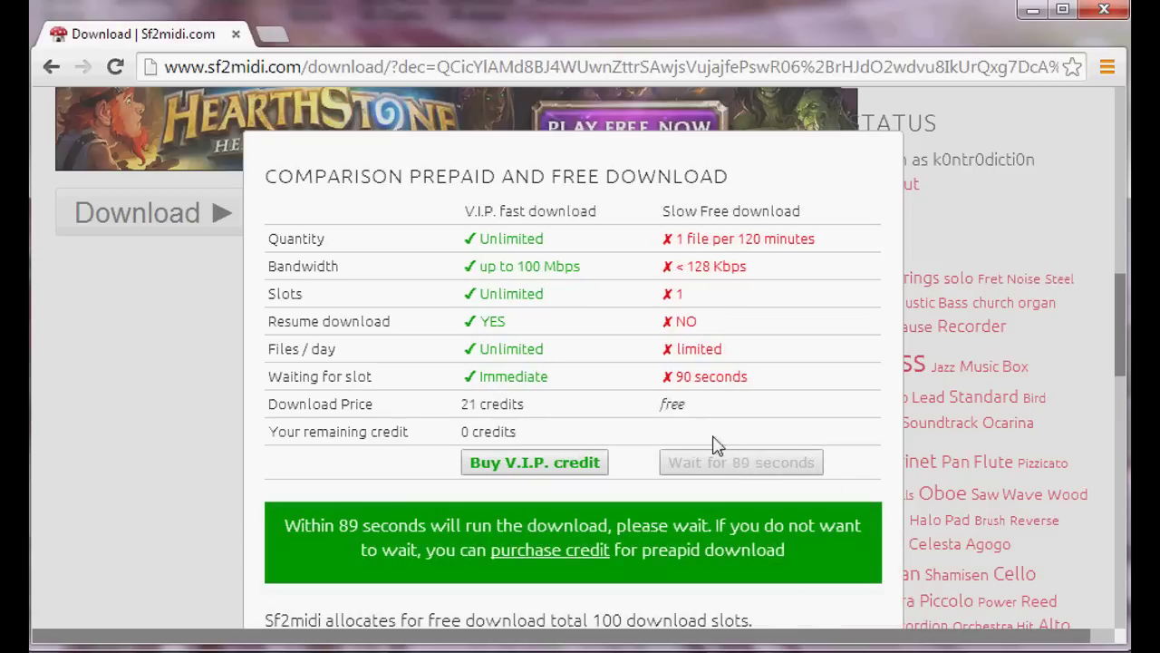
scroll(808, 419, "down", 5)
scroll(798, 410, "up", 5)
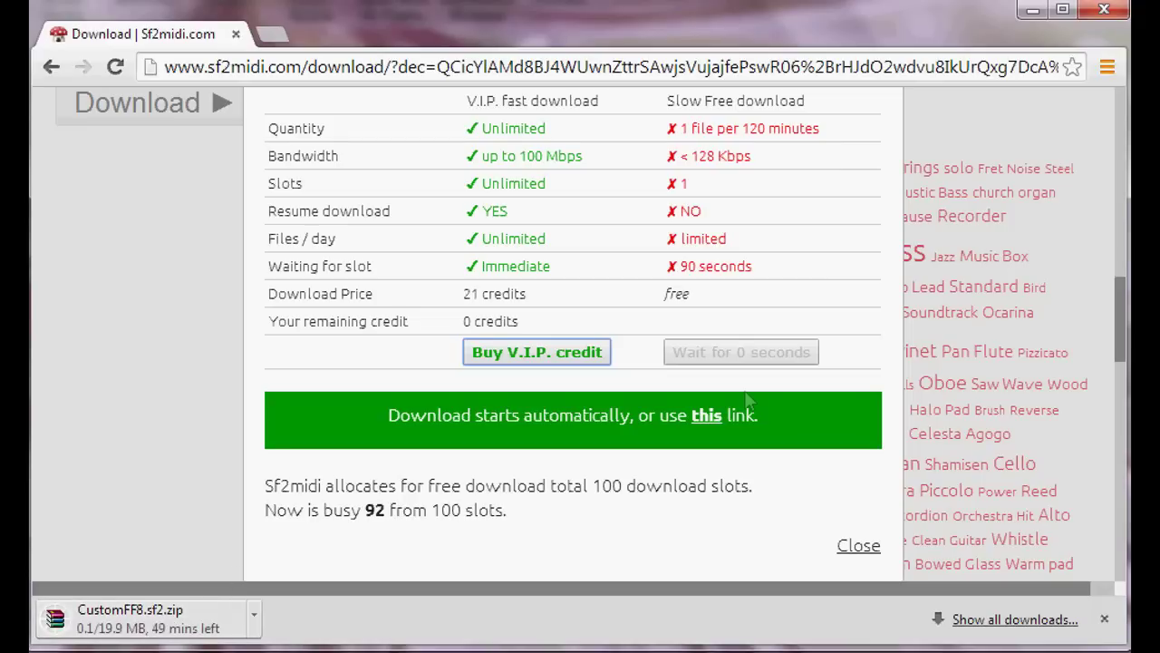
Exit Chrome, cancelling the download in progress, and dismiss the AVG Detection alert
left_click(1092, 16)
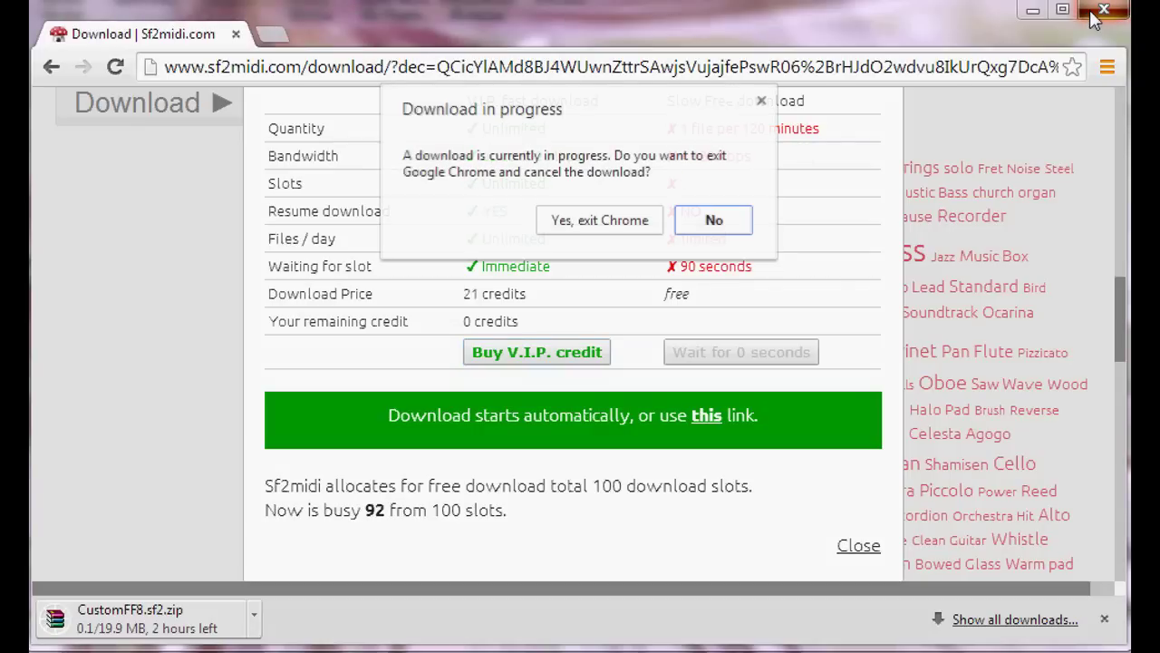
left_click(714, 222)
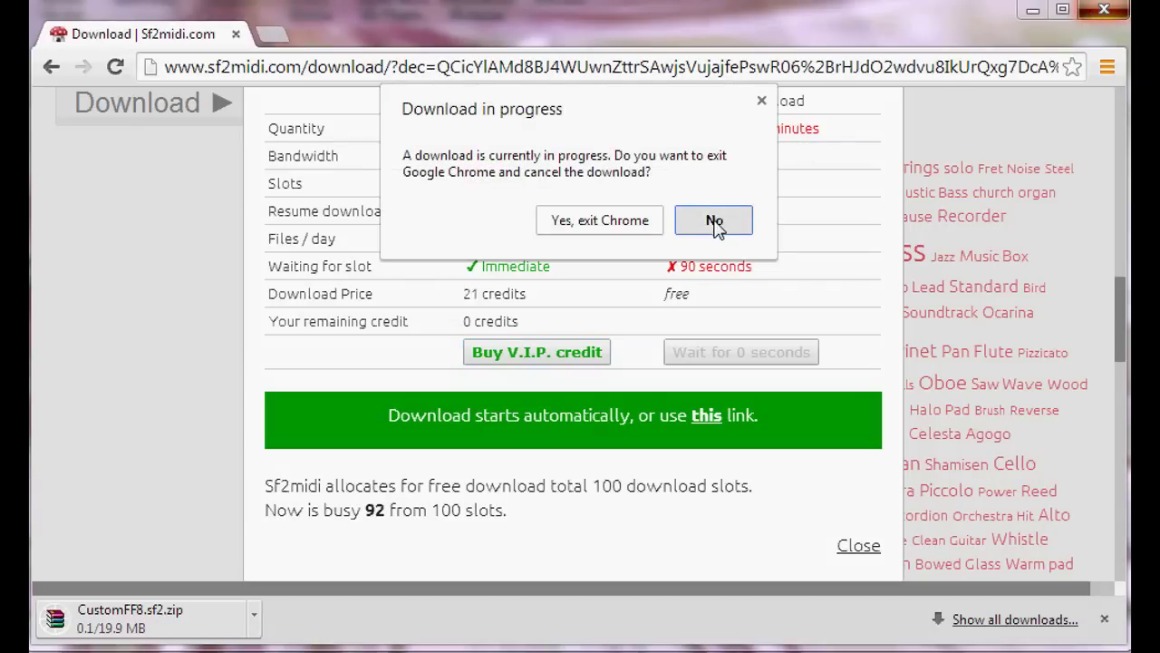
left_click(1104, 10)
left_click(643, 225)
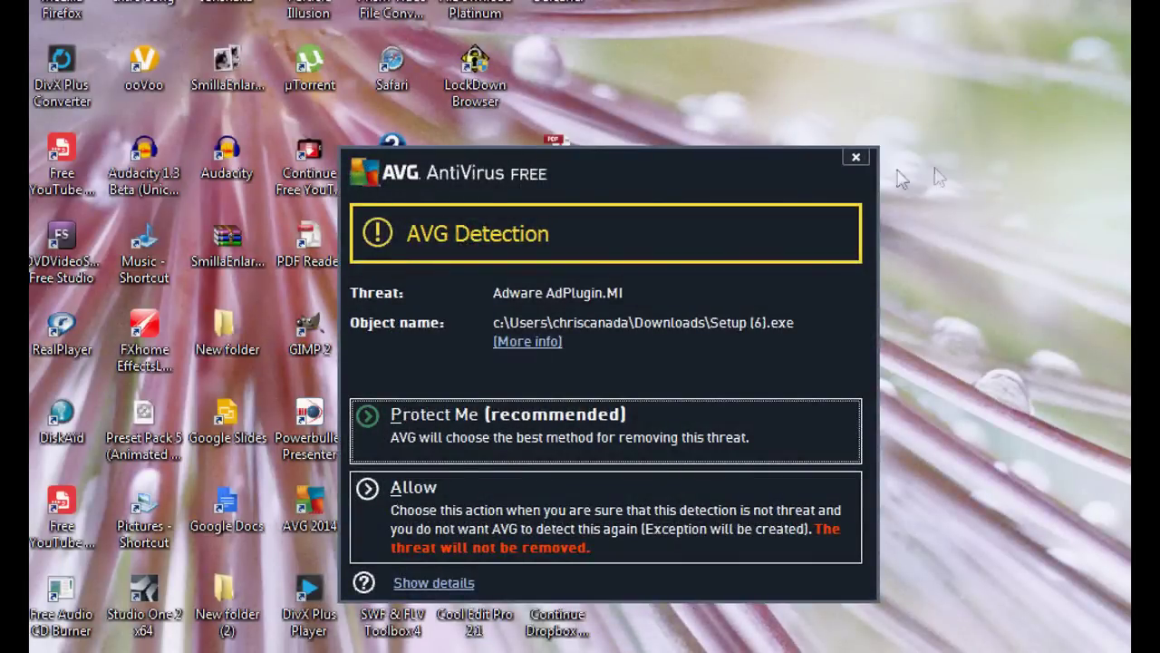
left_click(855, 157)
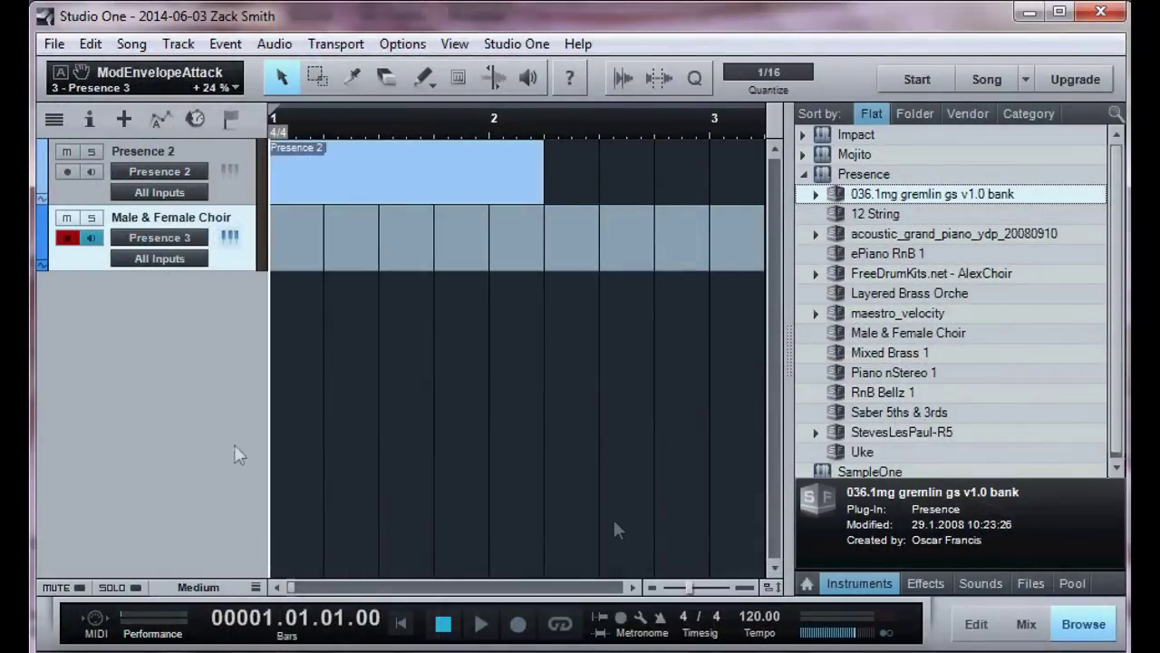
Open a Windows Explorer window over Studio One and go to the Documents library
key("super+e")
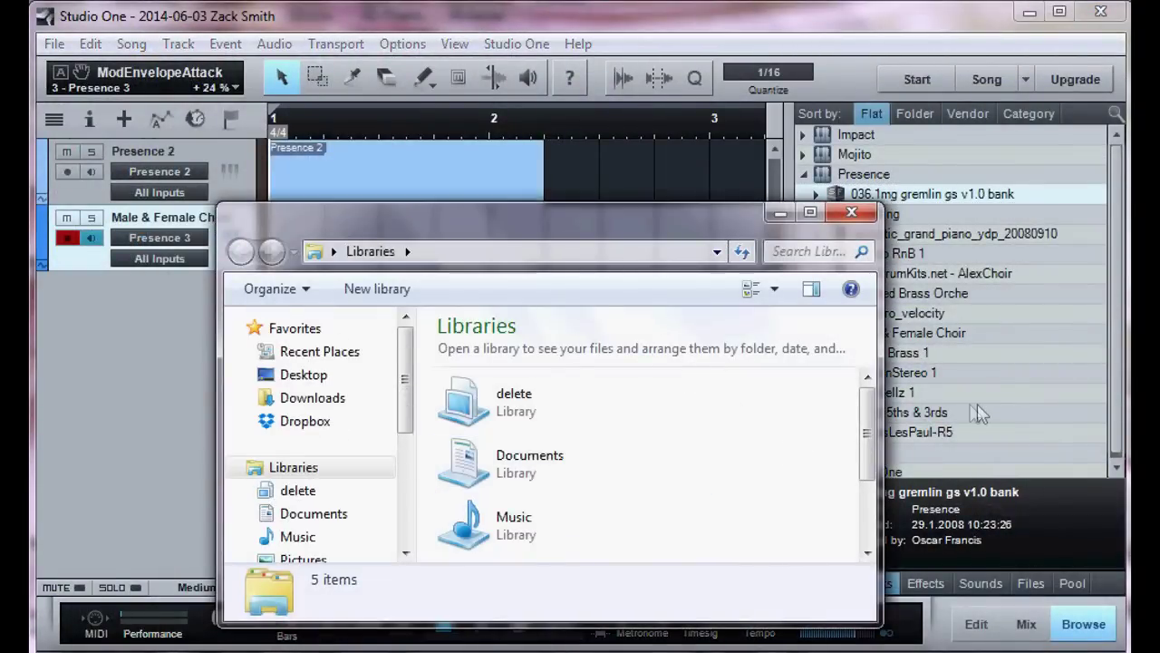
scroll(870, 435, "down", 1)
scroll(870, 435, "down", 2)
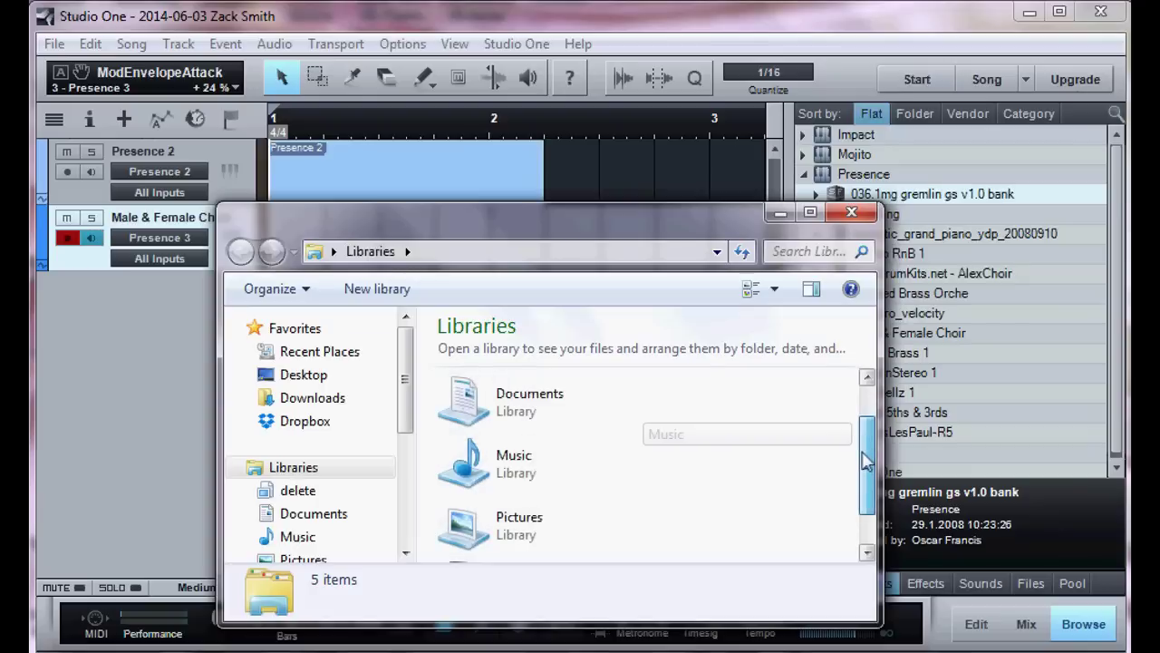
double_click(555, 419)
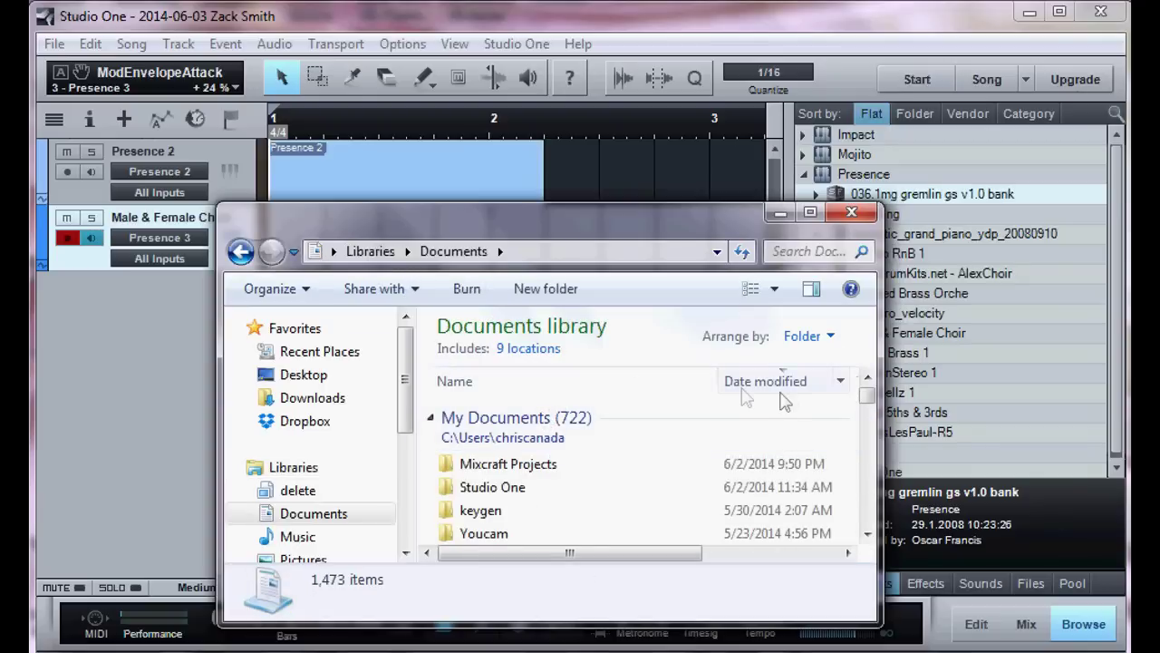
Find the Studio One folder in the Documents library and open its SoundFonts subfolder
left_click(867, 541)
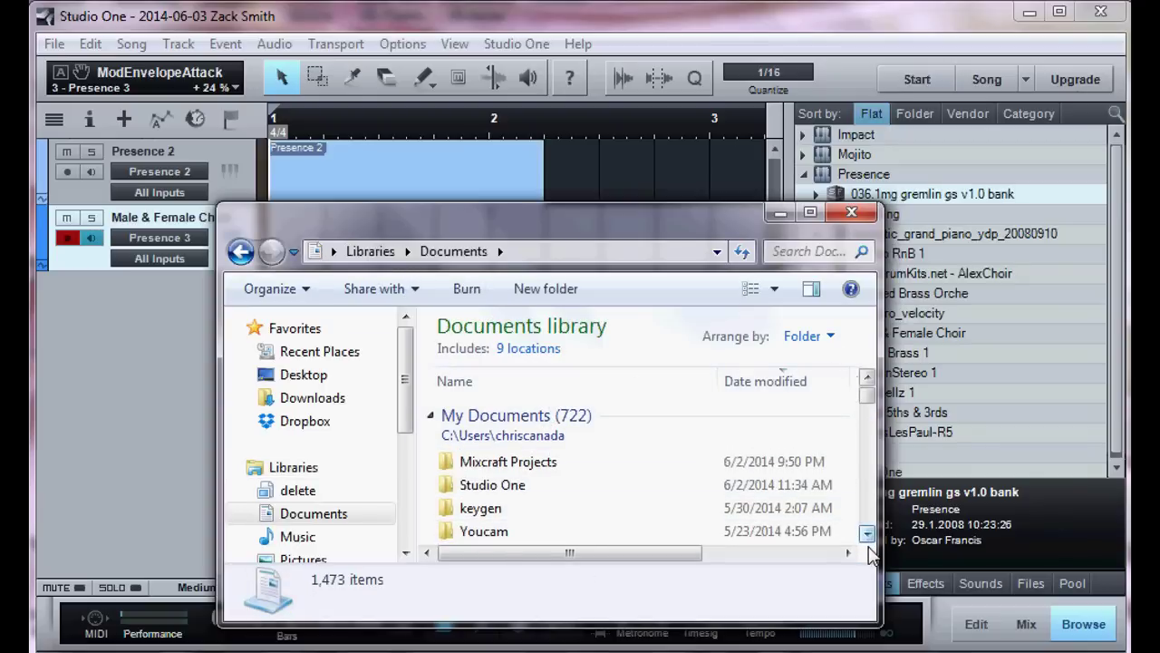
left_click(867, 535)
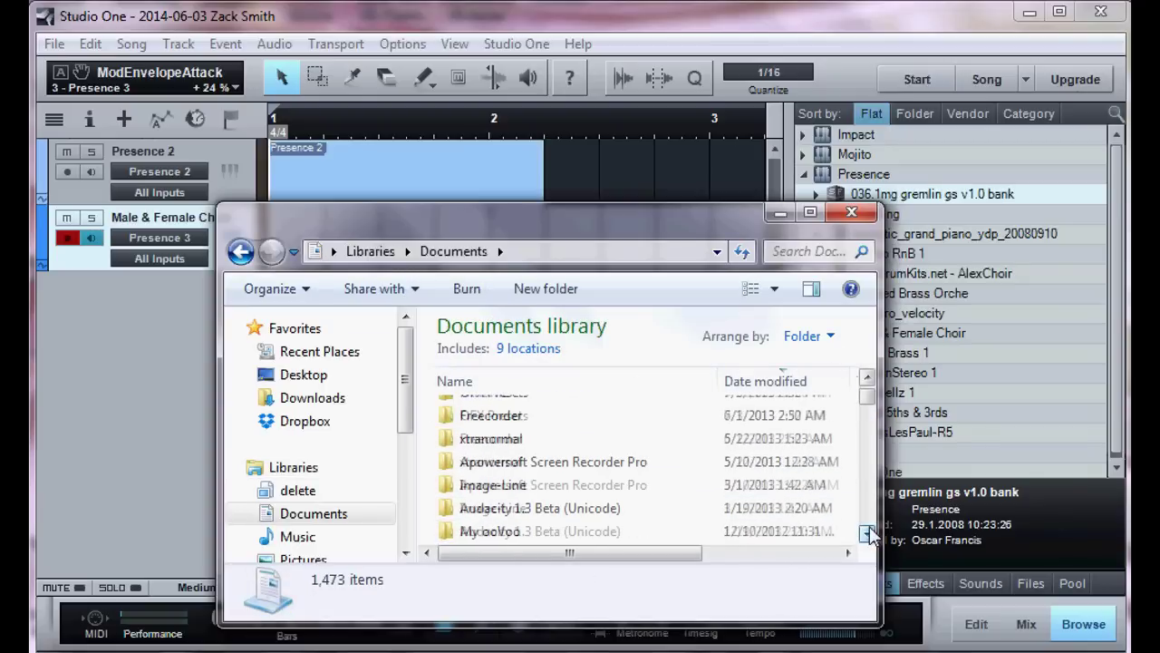
left_click(868, 379)
left_click(868, 381)
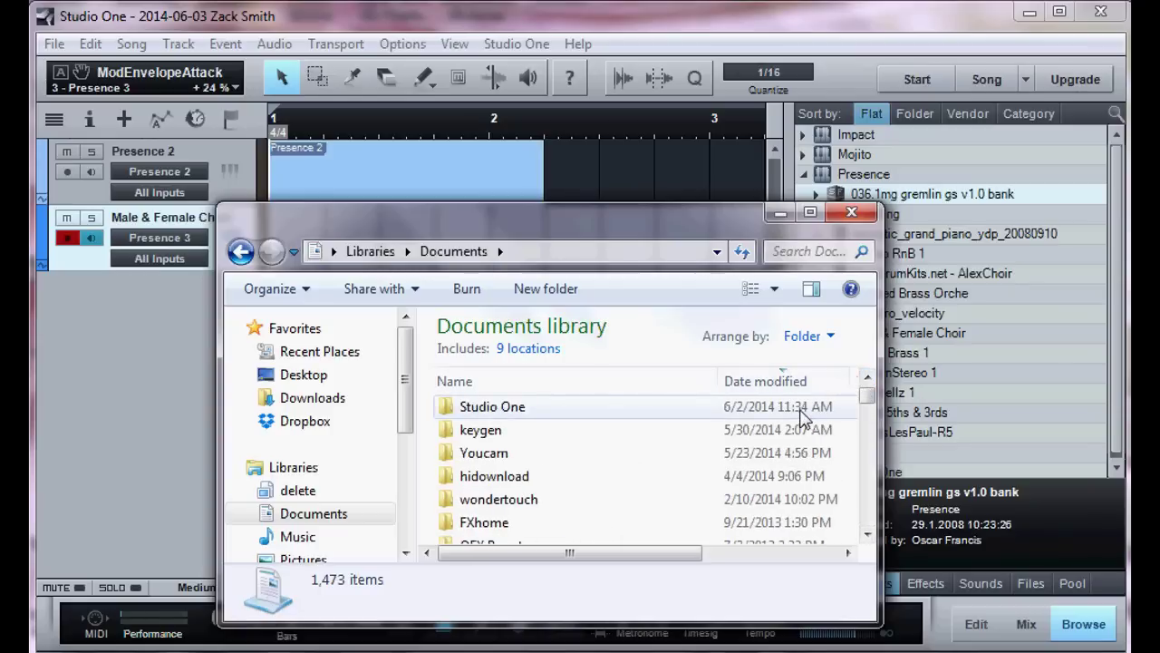
left_click(723, 419)
double_click(722, 418)
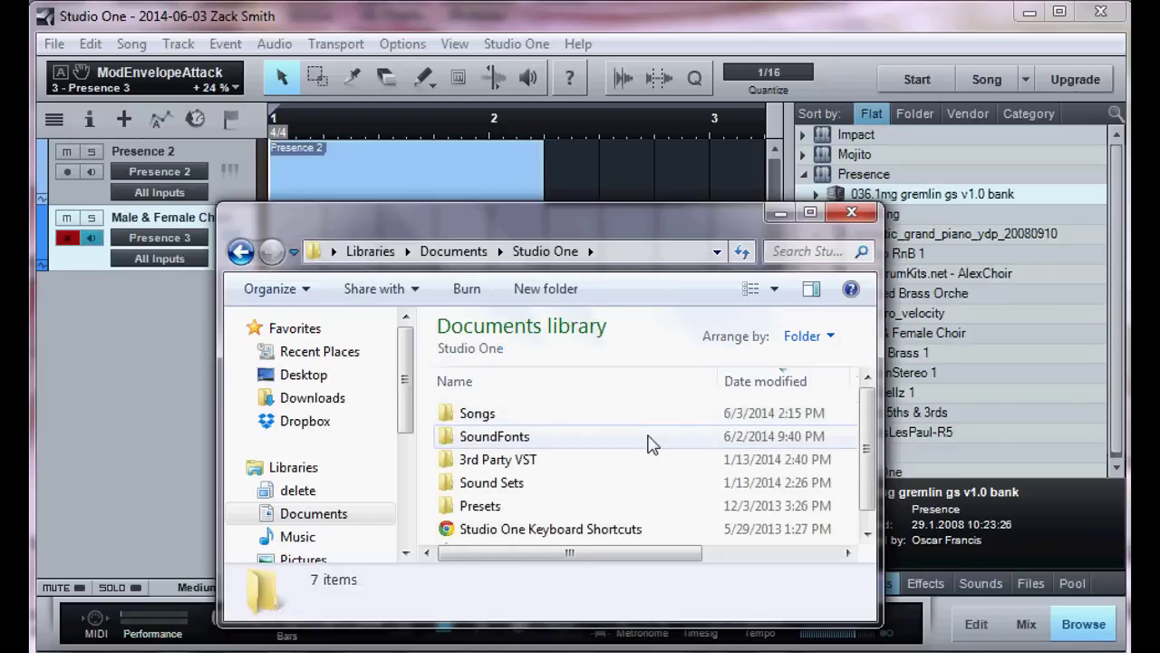
double_click(657, 439)
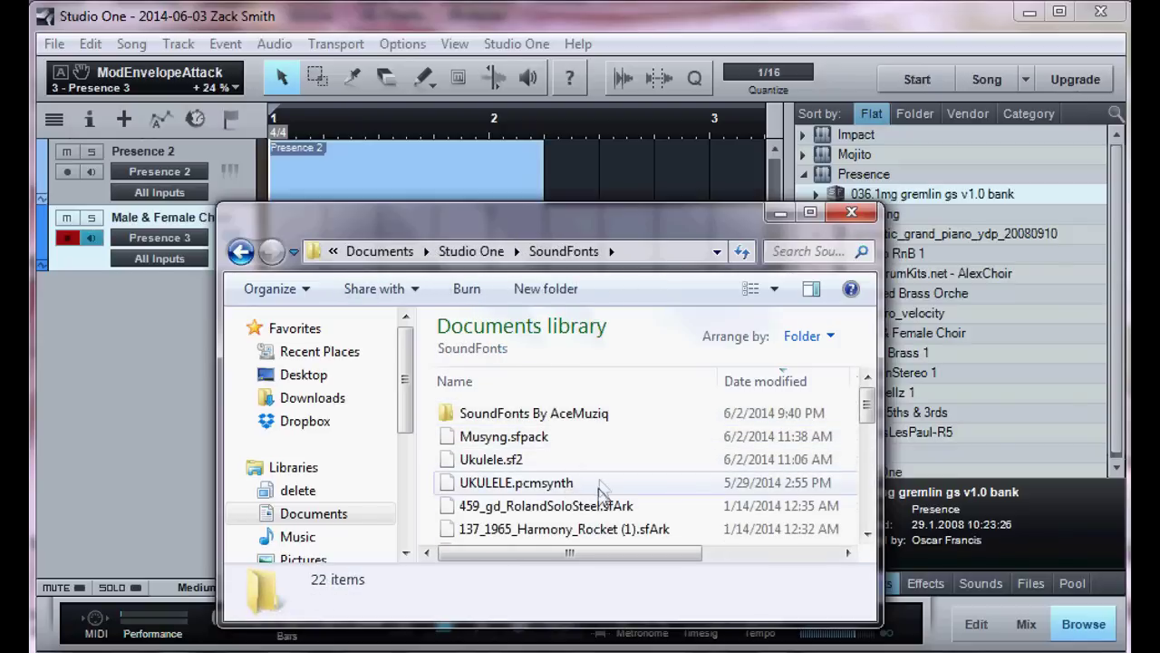
Try to add LK-Nylon-Guitar.sfArk from the SoundFonts folder to the Presence instruments in Studio One's browser, and minimize the Explorer window
scroll(598, 488, "down", 5)
scroll(598, 487, "up", 3)
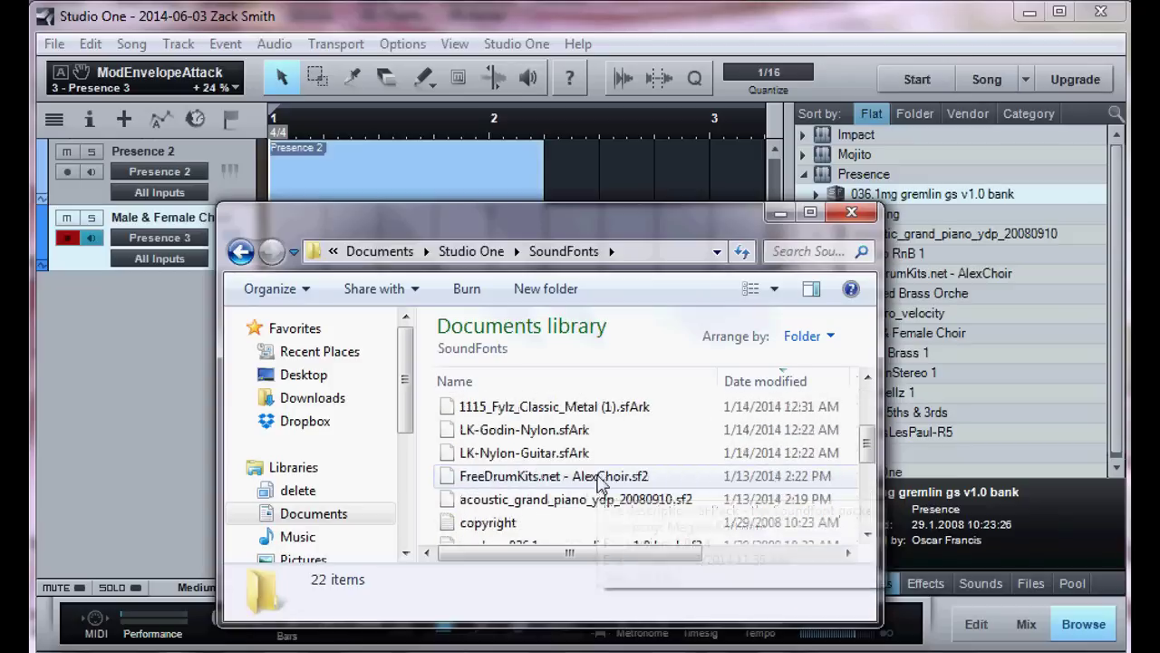
left_click_drag(559, 454, 938, 304)
scroll(951, 306, "up", 1)
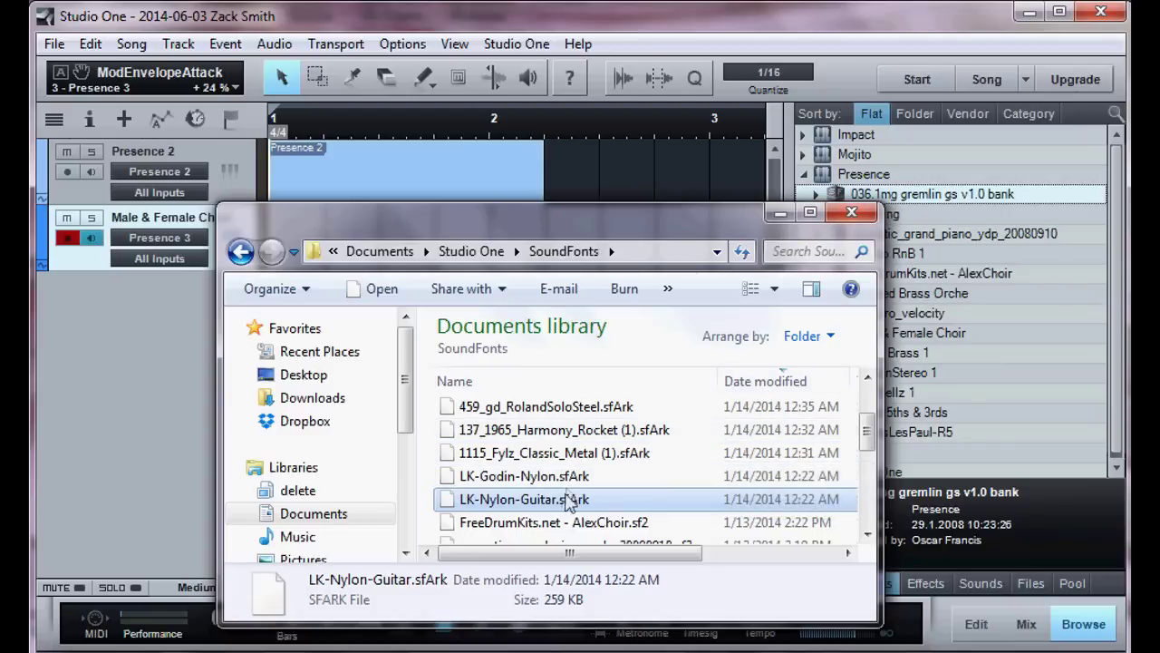
left_click_drag(569, 499, 910, 373)
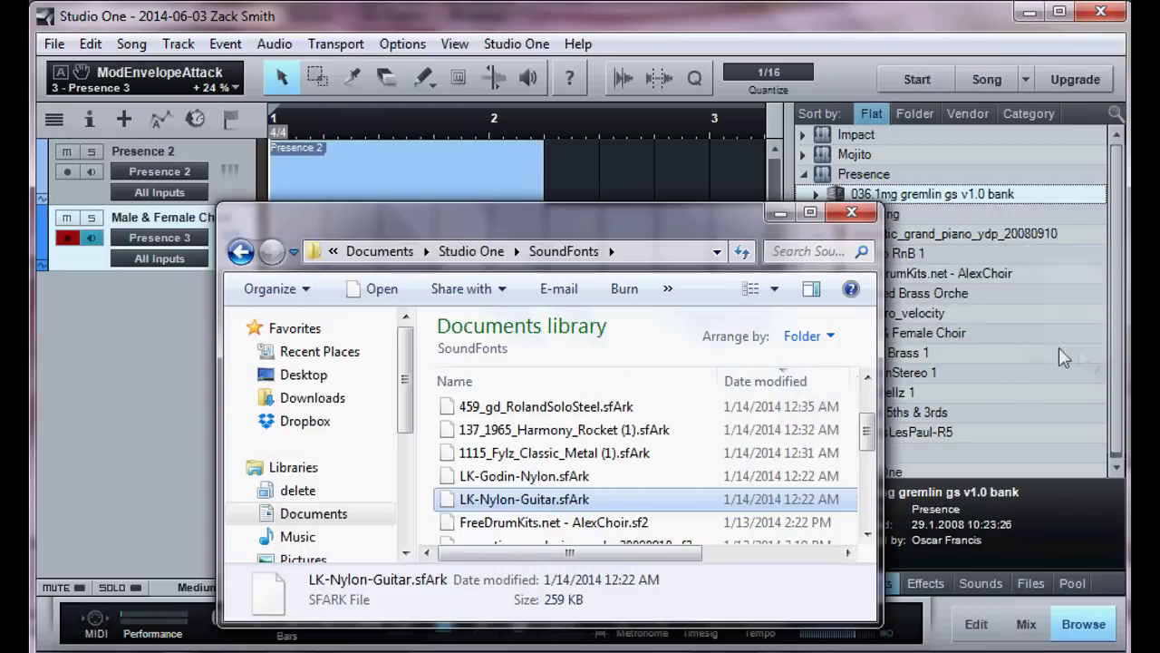
left_click(544, 475)
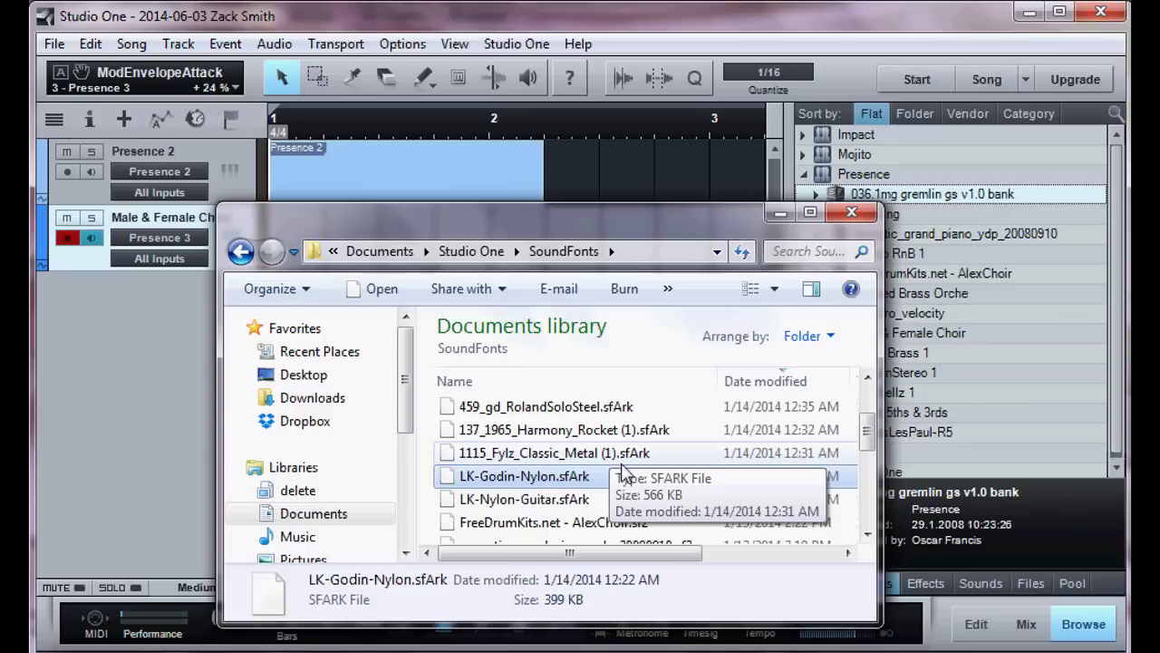
left_click(777, 216)
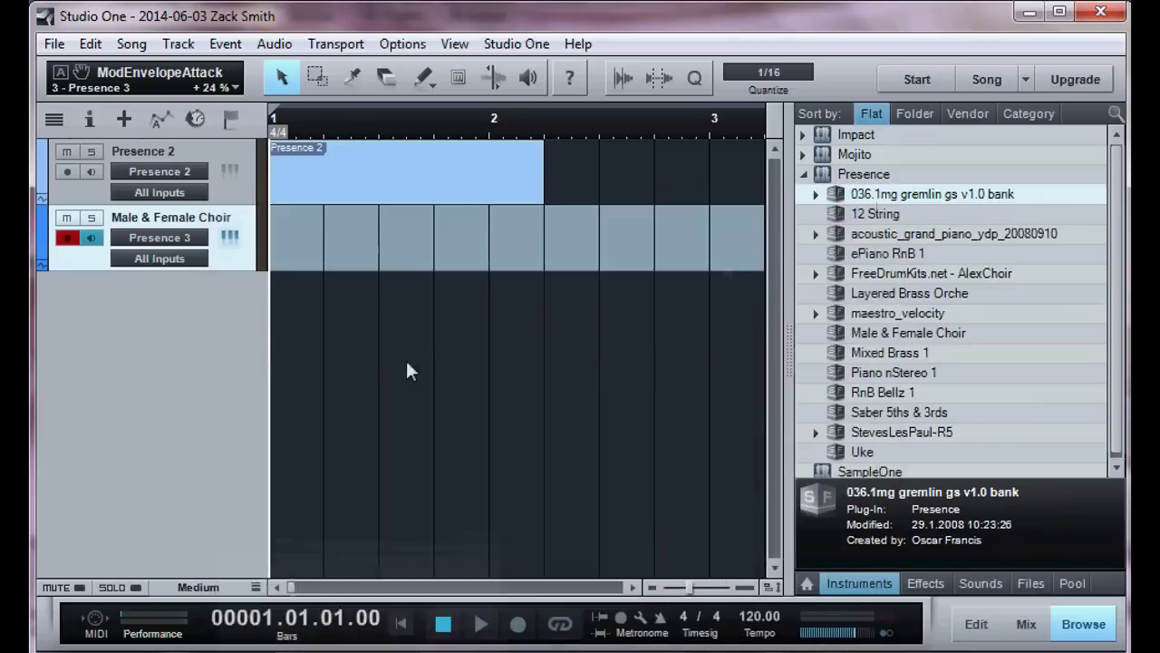